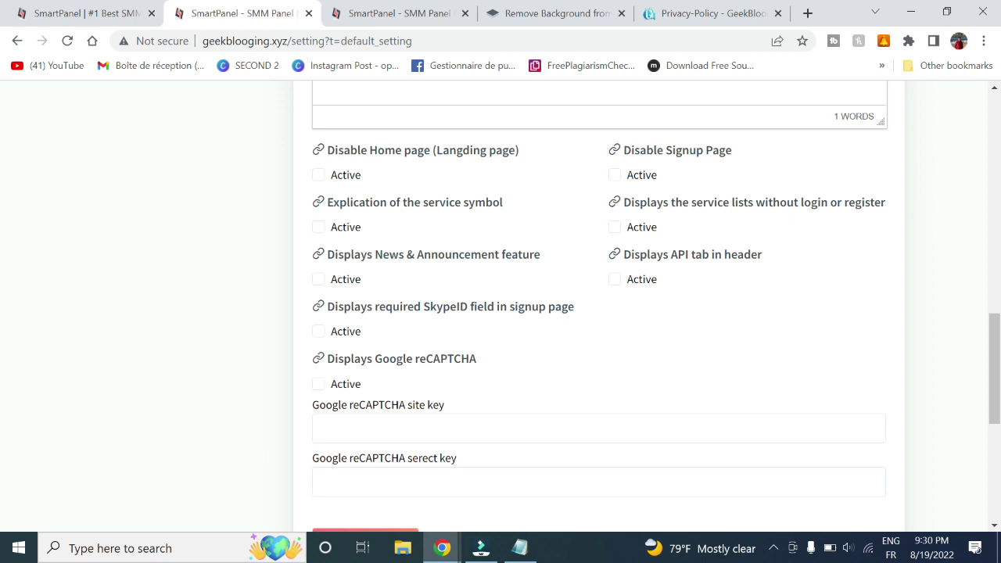
In Default Setting, activate Explication of the service symbol and Displays News & Announcement
{"action": "left_click", "coordinate": [313, 177]}
{"action": "left_click", "coordinate": [326, 181]}
{"action": "left_click", "coordinate": [320, 228]}
{"action": "left_click", "coordinate": [319, 279]}
Switch Displays API tab in header and Displays Google reCAPTCHA to Active
{"action": "left_click_drag", "start_coordinate": [634, 254], "coordinate": [751, 254]}
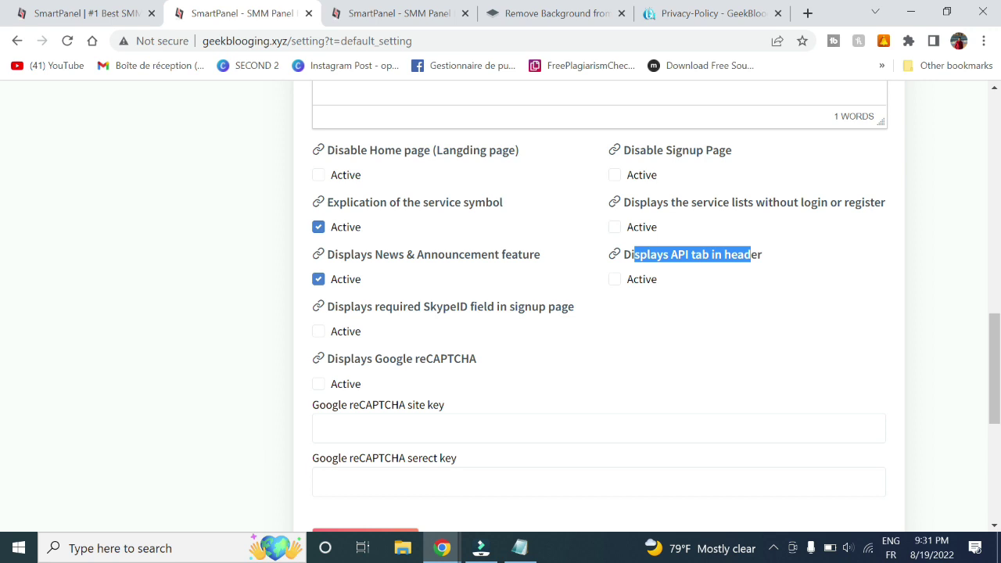
{"action": "left_click", "coordinate": [616, 281]}
{"action": "left_click_drag", "start_coordinate": [353, 358], "coordinate": [454, 359]}
{"action": "left_click", "coordinate": [319, 385]}
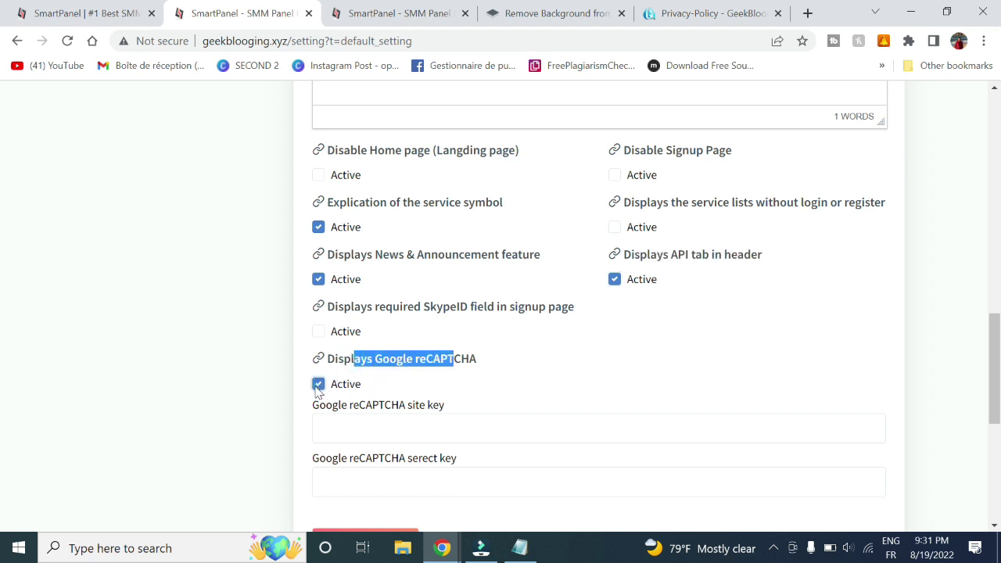
Open the reCAPTCHA Admin Console and start a new site labelled 'geekbbloogin'
{"action": "scroll", "coordinate": [319, 384], "scroll_direction": "down", "scroll_amount": 1}
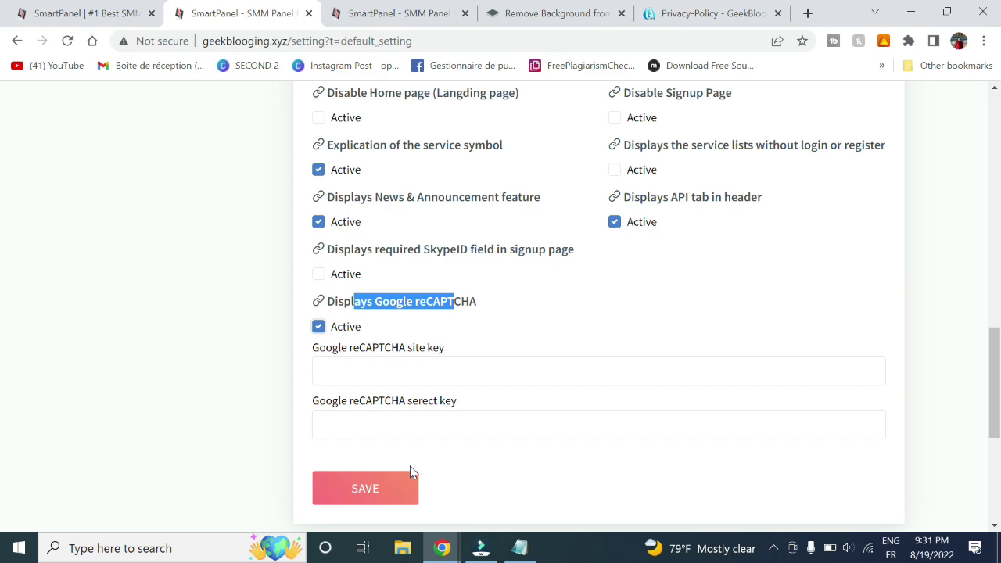
{"action": "left_click", "coordinate": [748, 13]}
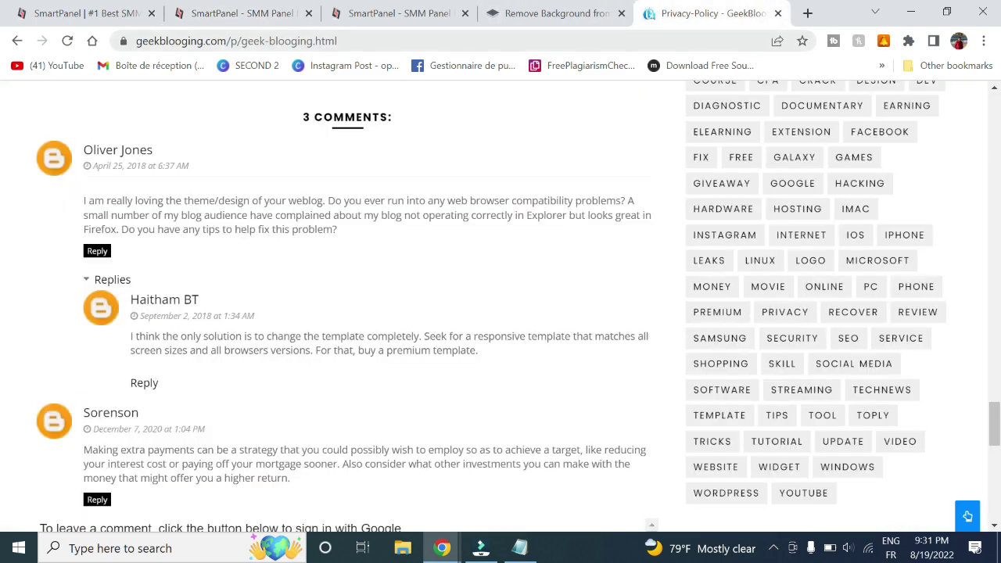
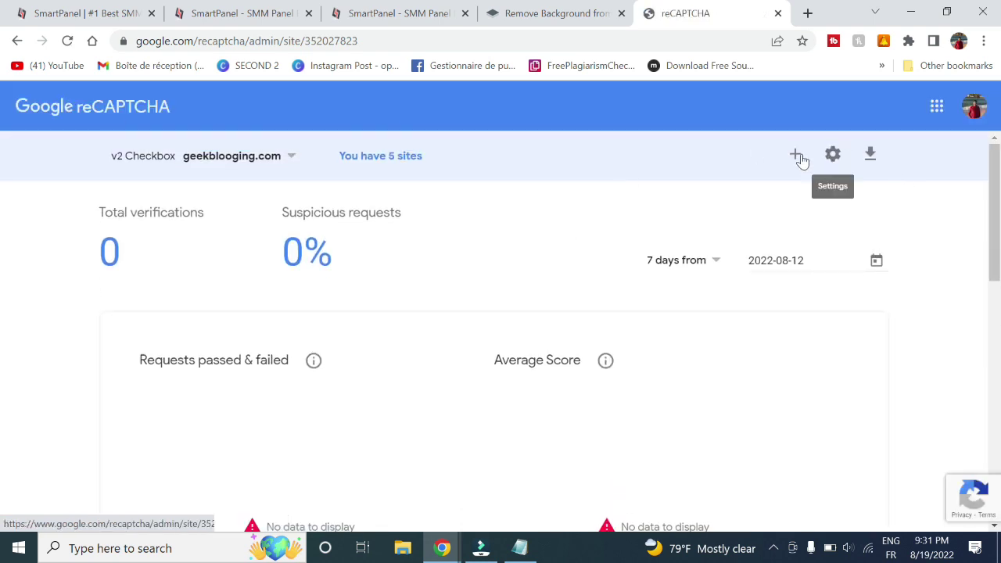
{"action": "left_click", "coordinate": [795, 154]}
{"action": "left_click", "coordinate": [442, 313]}
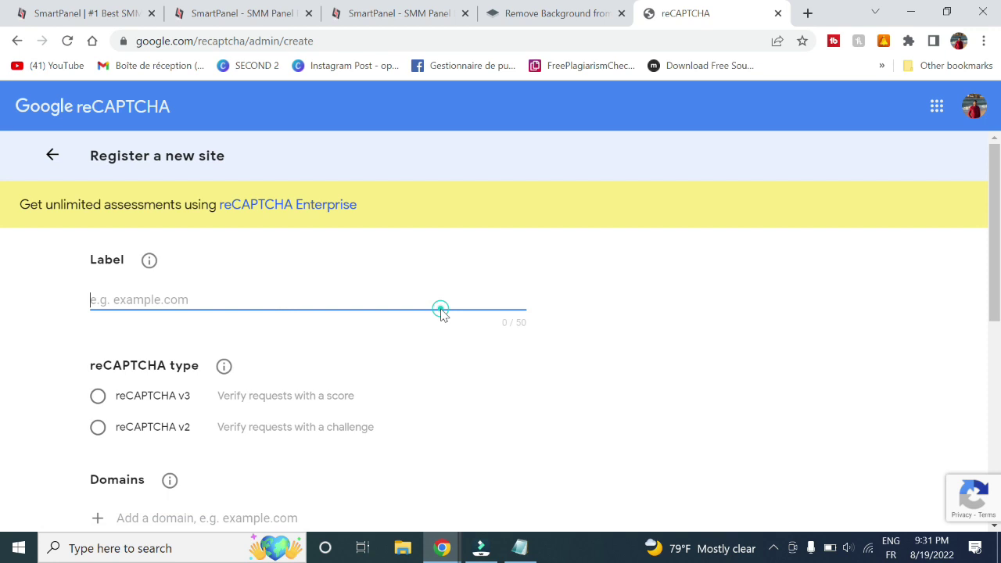
{"action": "type", "text": "geekb"}
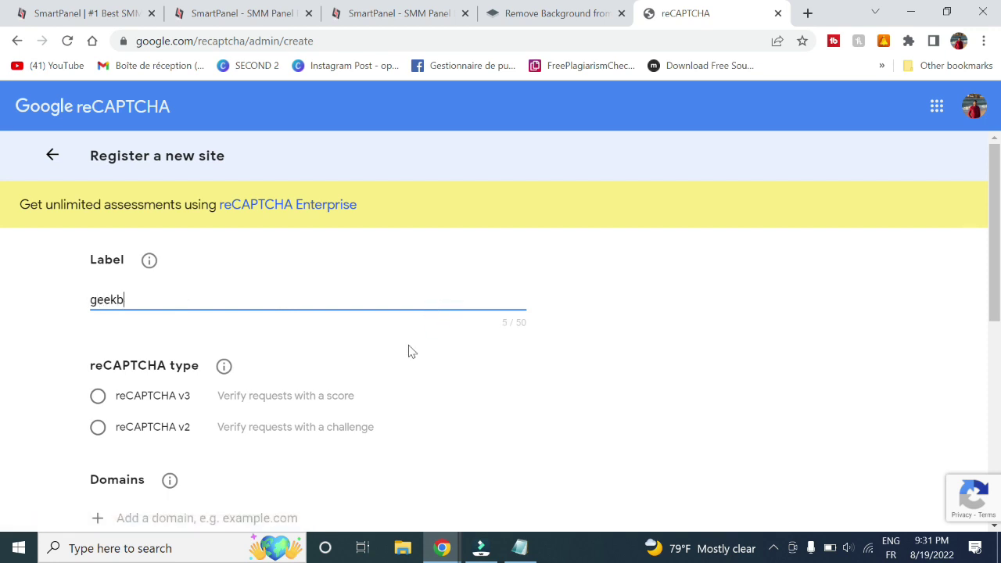
{"action": "type", "text": "bloogin"}
Enter domain geekblogging.xyz, choose reCAPTCHA v2, accept the terms and submit
{"action": "scroll", "coordinate": [408, 354], "scroll_direction": "down", "scroll_amount": 1}
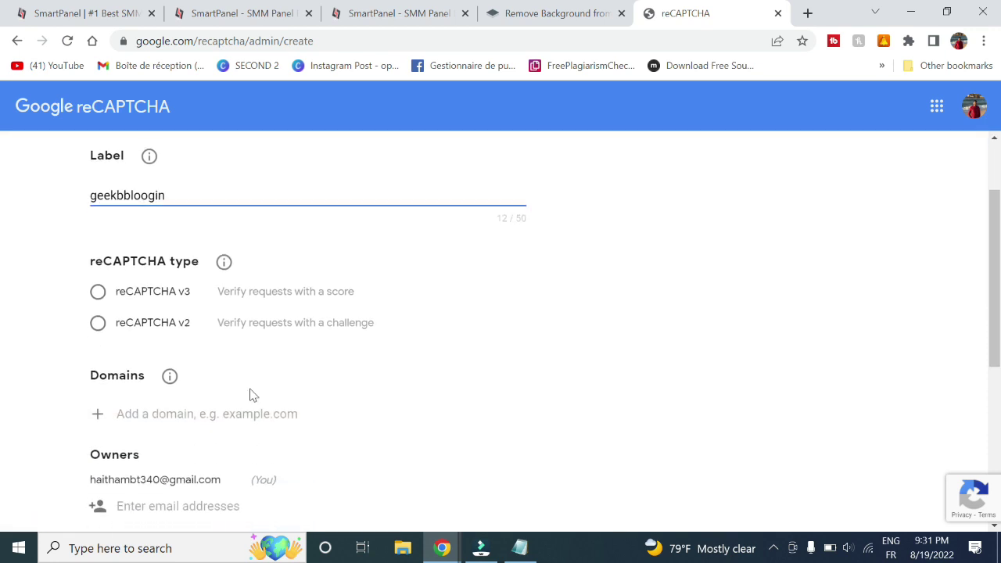
{"action": "left_click", "coordinate": [141, 417]}
{"action": "type", "text": "geekblooging.xyz"}
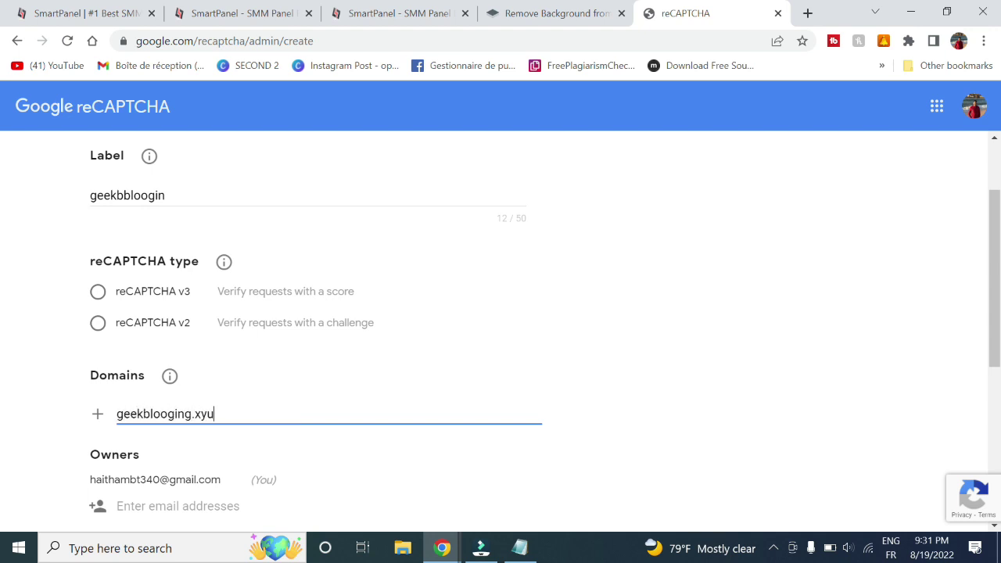
{"action": "scroll", "coordinate": [262, 446], "scroll_direction": "down", "scroll_amount": 2}
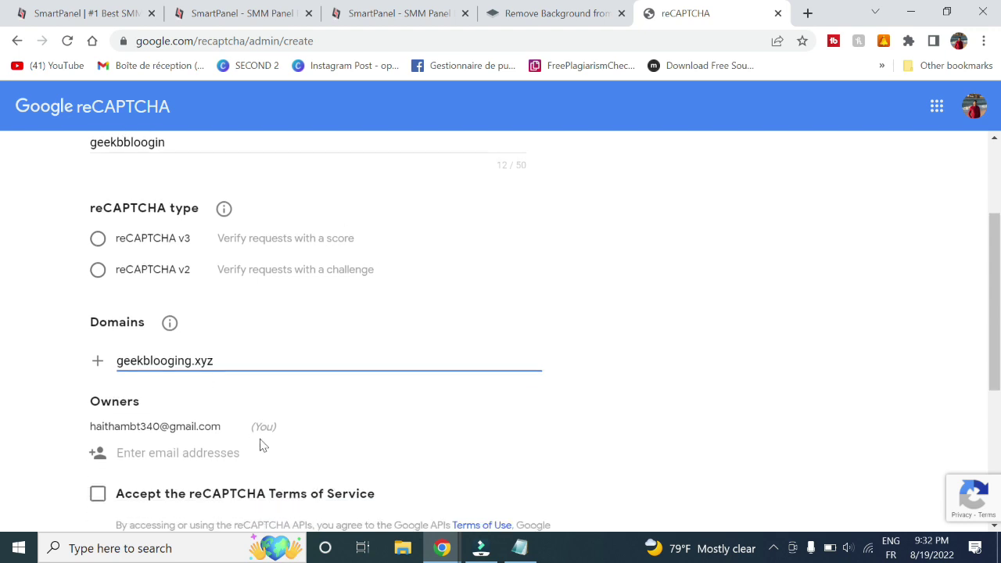
{"action": "left_click", "coordinate": [97, 385]}
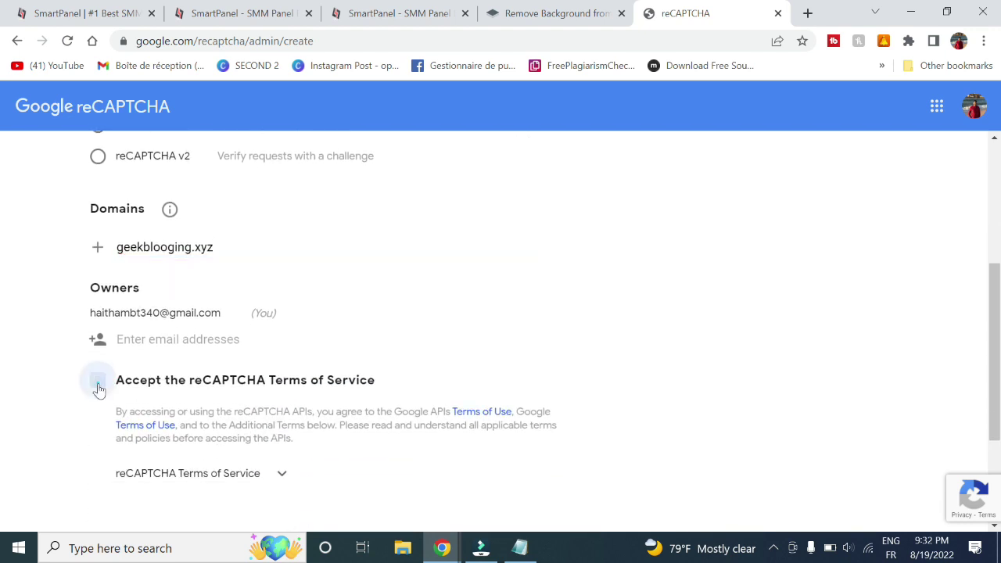
{"action": "scroll", "coordinate": [235, 458], "scroll_direction": "down", "scroll_amount": 2}
{"action": "left_click", "coordinate": [223, 505]}
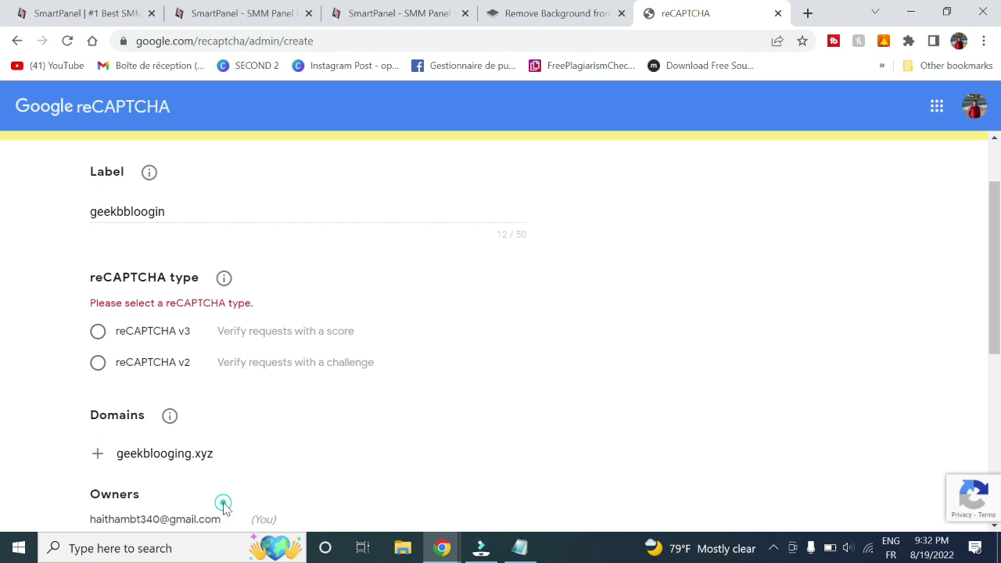
{"action": "left_click", "coordinate": [100, 364]}
{"action": "scroll", "coordinate": [233, 410], "scroll_direction": "down", "scroll_amount": 5}
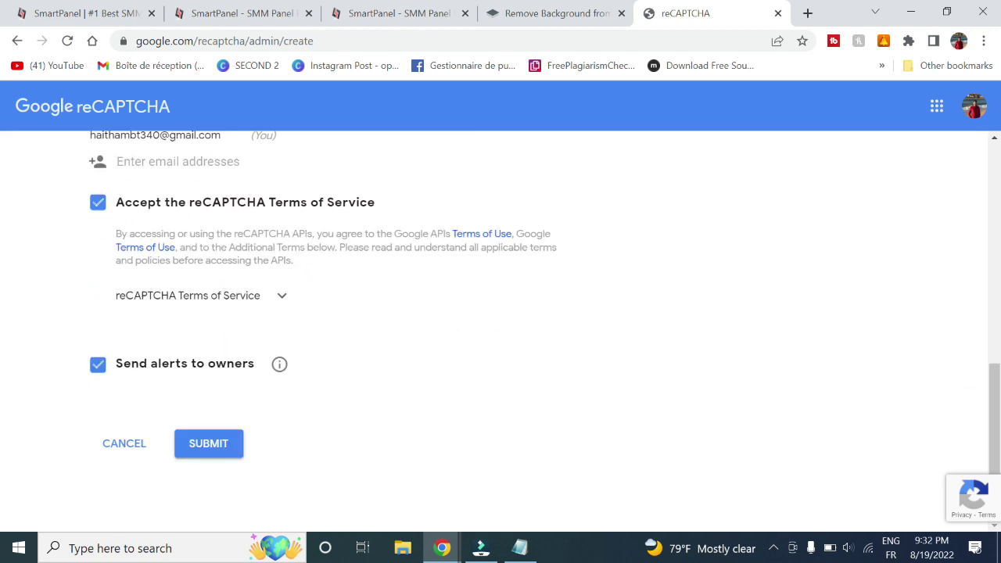
{"action": "left_click", "coordinate": [217, 445]}
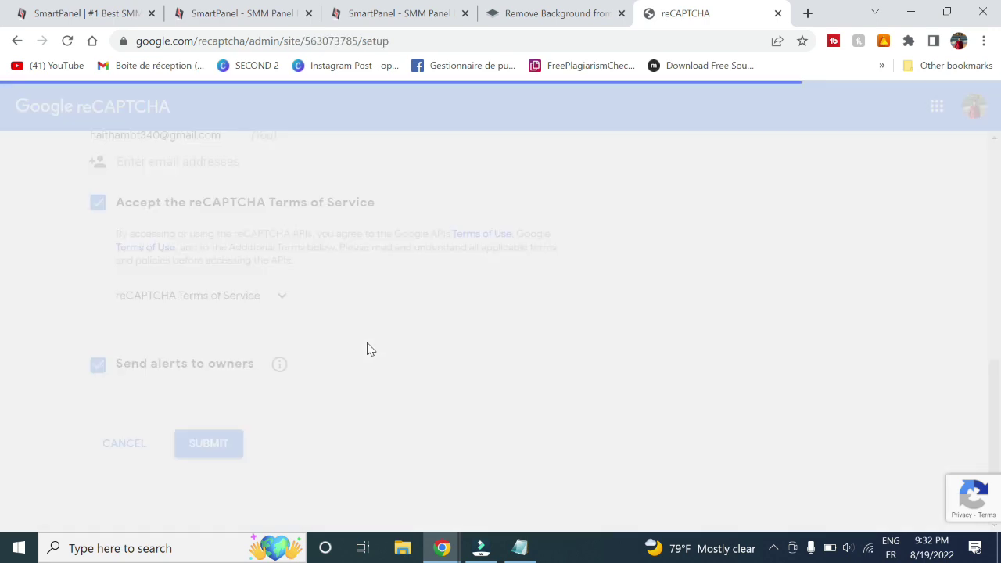
Copy the reCAPTCHA site key into SmartPanel's site key field
{"action": "left_click", "coordinate": [180, 323]}
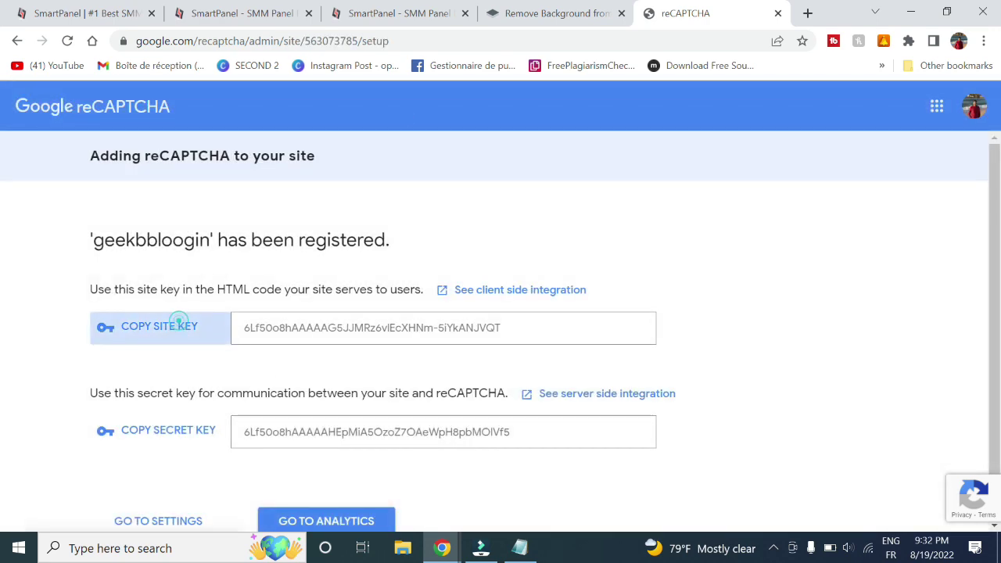
{"action": "mouse_move", "coordinate": [442, 547]}
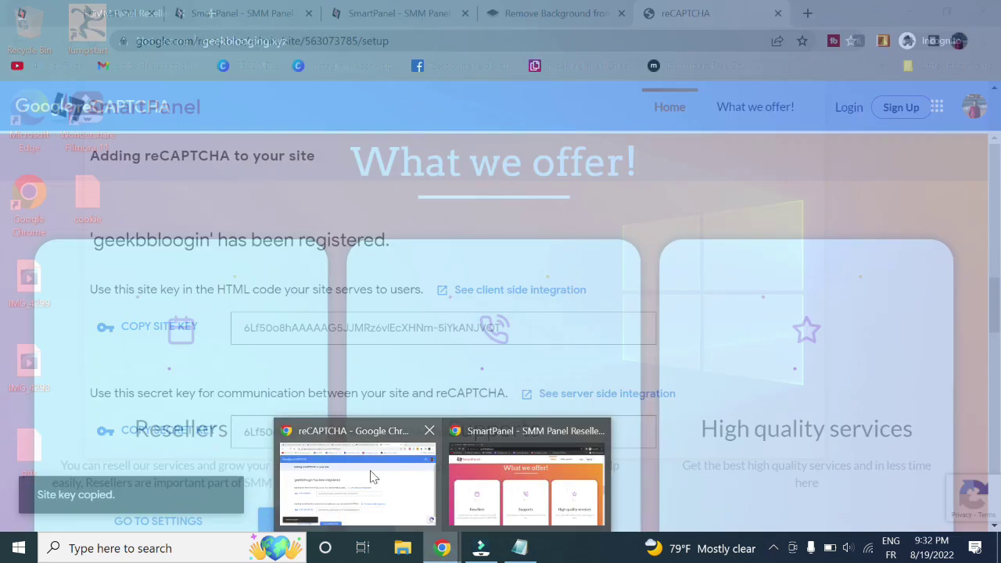
{"action": "left_click", "coordinate": [373, 478]}
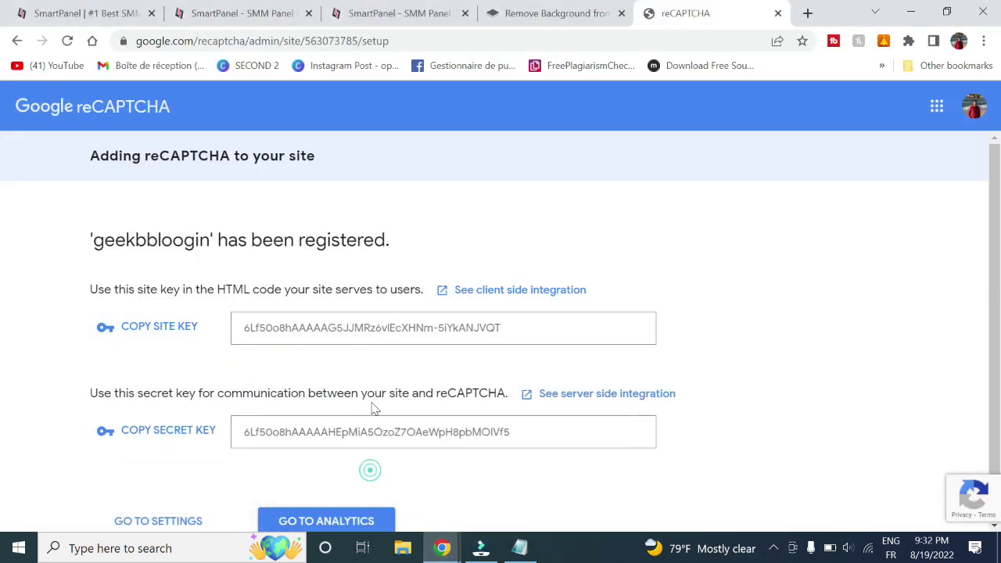
{"action": "left_click", "coordinate": [342, 6]}
{"action": "left_click", "coordinate": [243, 14]}
{"action": "left_click", "coordinate": [464, 14]}
{"action": "left_click", "coordinate": [464, 13]}
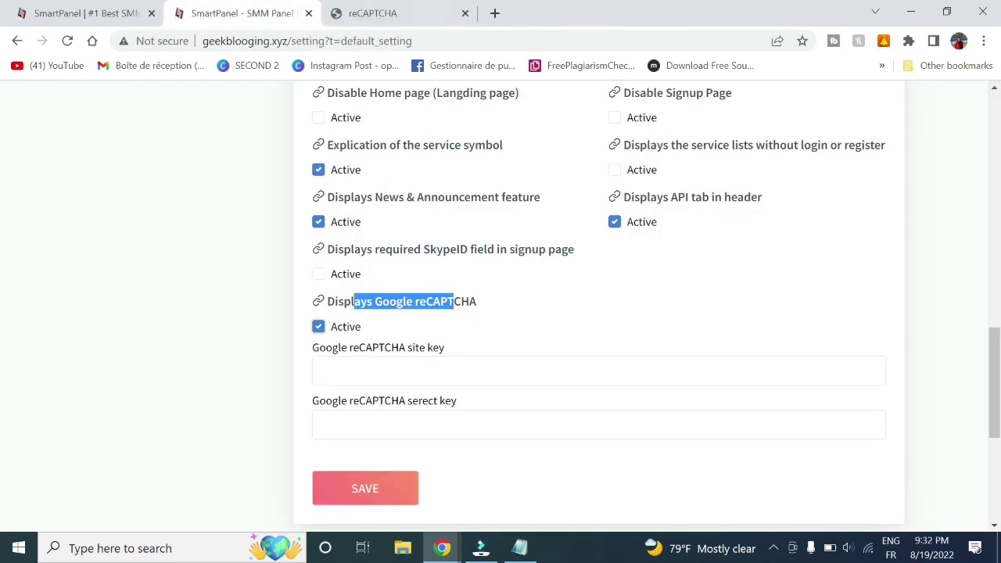
{"action": "left_click", "coordinate": [376, 368]}
{"action": "key", "text": "ctrl+v"}
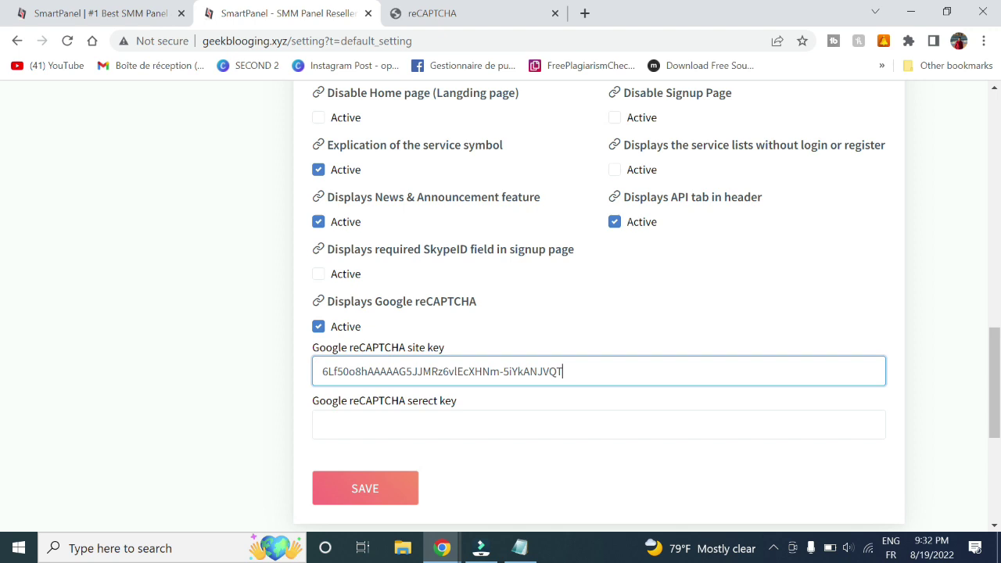
Paste the reCAPTCHA secret key into SmartPanel and save the settings
{"action": "left_click", "coordinate": [481, 8]}
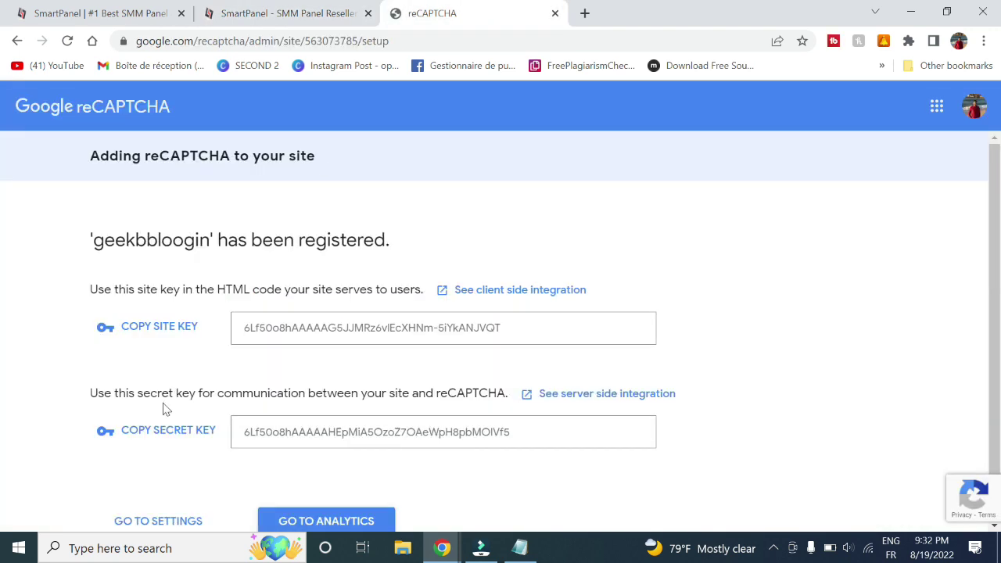
{"action": "left_click", "coordinate": [158, 431]}
{"action": "left_click", "coordinate": [250, 10]}
{"action": "left_click", "coordinate": [388, 427]}
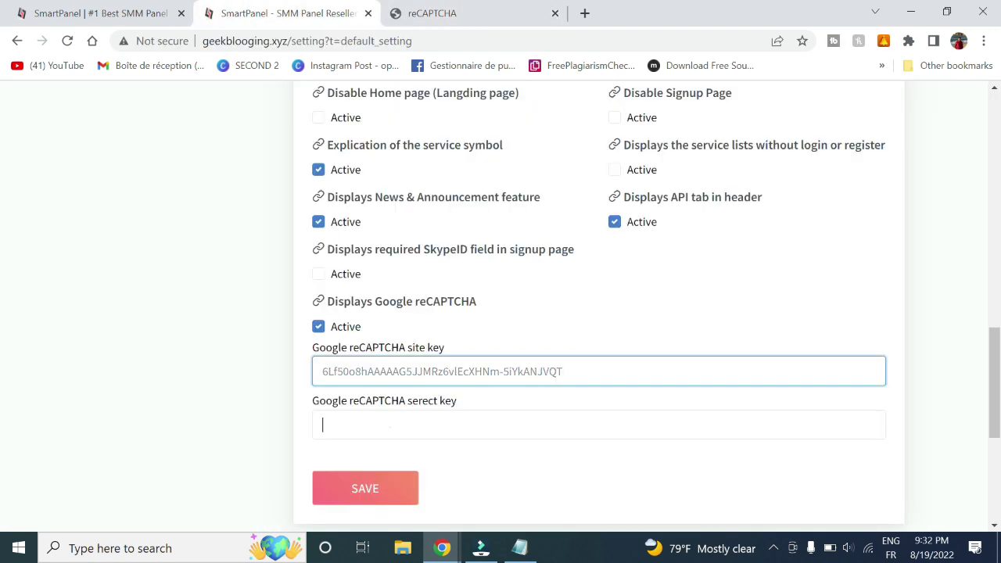
{"action": "key", "text": "ctrl+v"}
{"action": "left_click", "coordinate": [371, 499]}
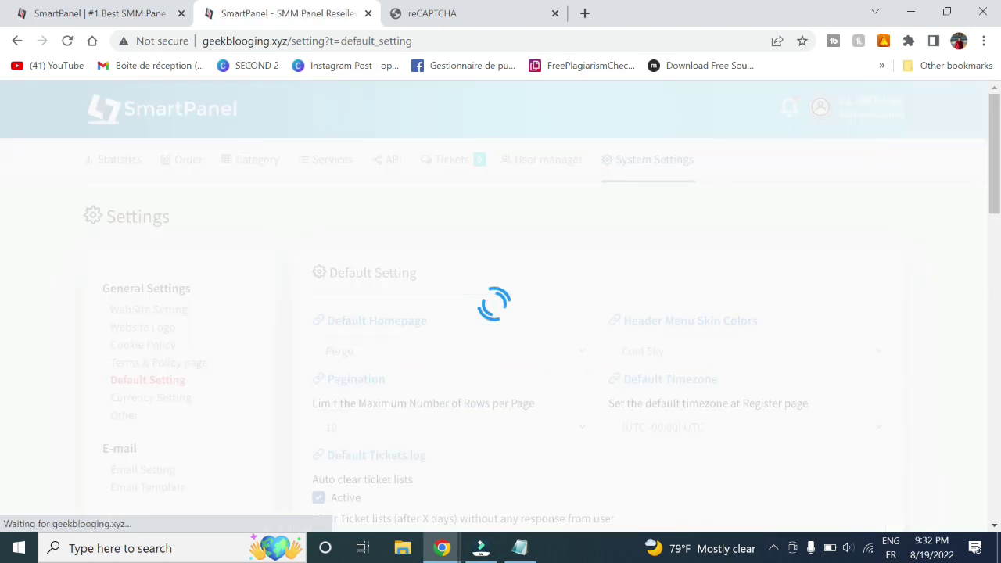
Check the signup page in incognito shows the 'I'm not a robot' reCAPTCHA
{"action": "mouse_move", "coordinate": [443, 548]}
{"action": "left_click", "coordinate": [528, 473]}
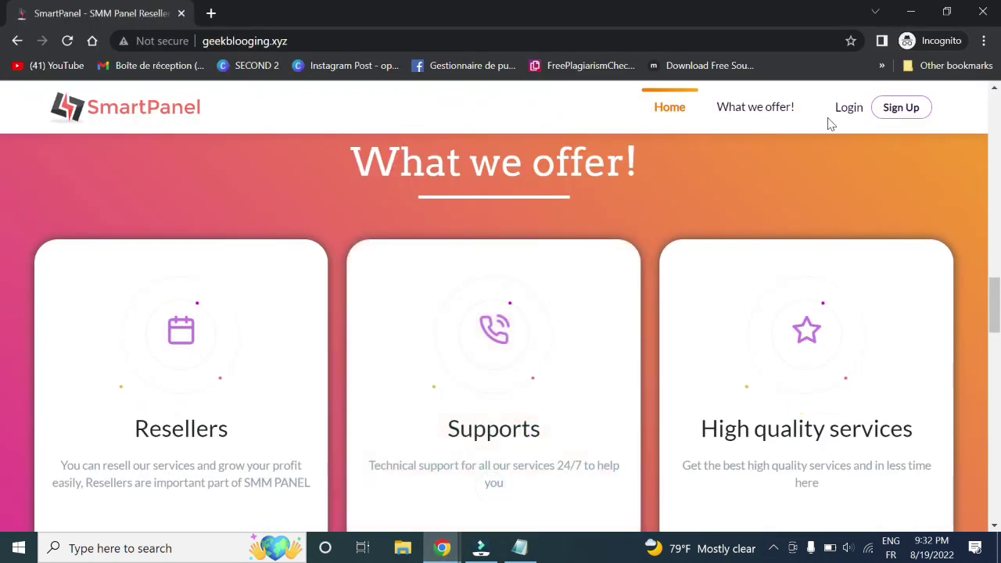
{"action": "left_click", "coordinate": [896, 108]}
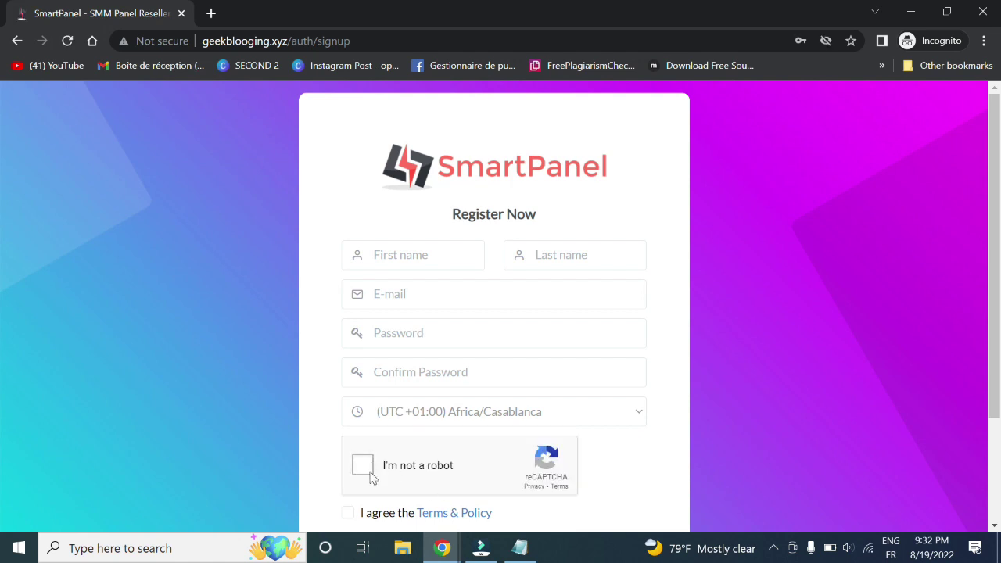
{"action": "mouse_move", "coordinate": [442, 547]}
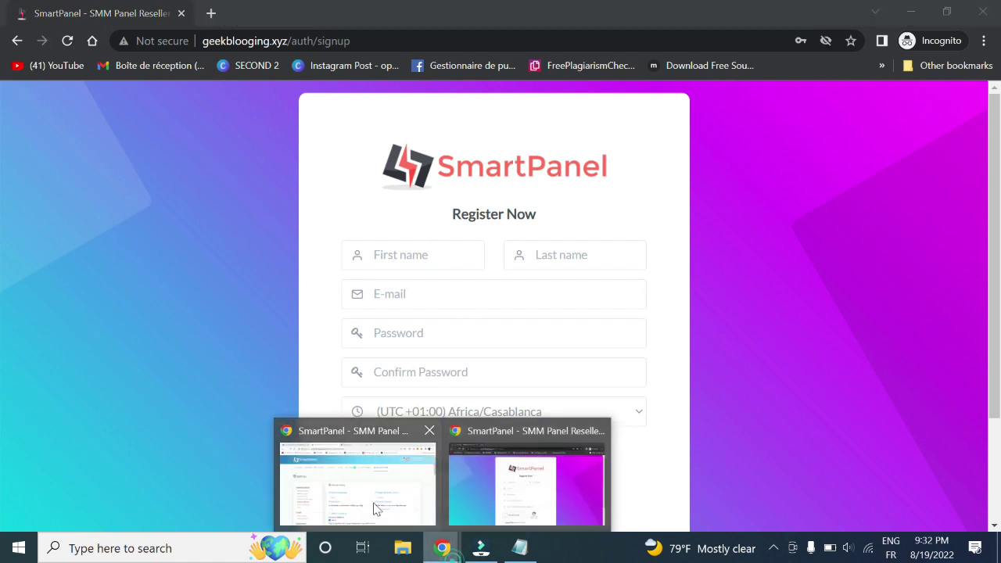
{"action": "left_click", "coordinate": [360, 485]}
Move from Currency settings to the Other page and highlight the Enable HTTPS option
{"action": "scroll", "coordinate": [422, 169], "scroll_direction": "down", "scroll_amount": 4}
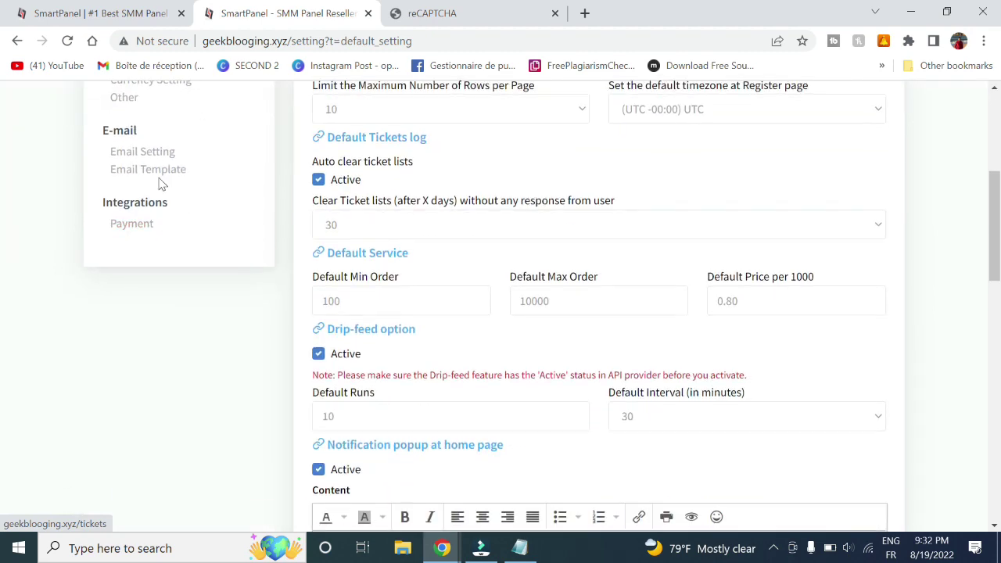
{"action": "left_click", "coordinate": [171, 85]}
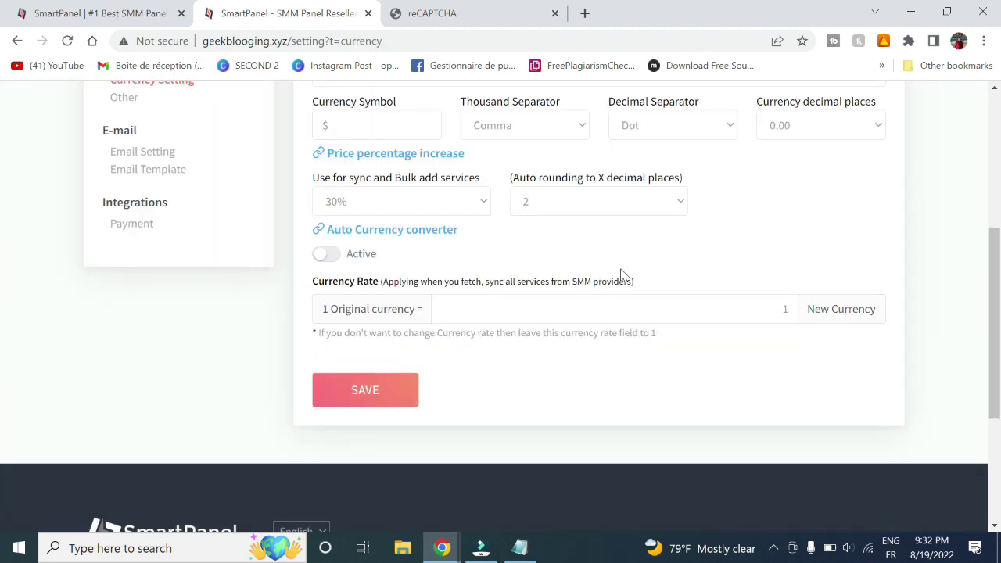
{"action": "scroll", "coordinate": [601, 266], "scroll_direction": "up", "scroll_amount": 1}
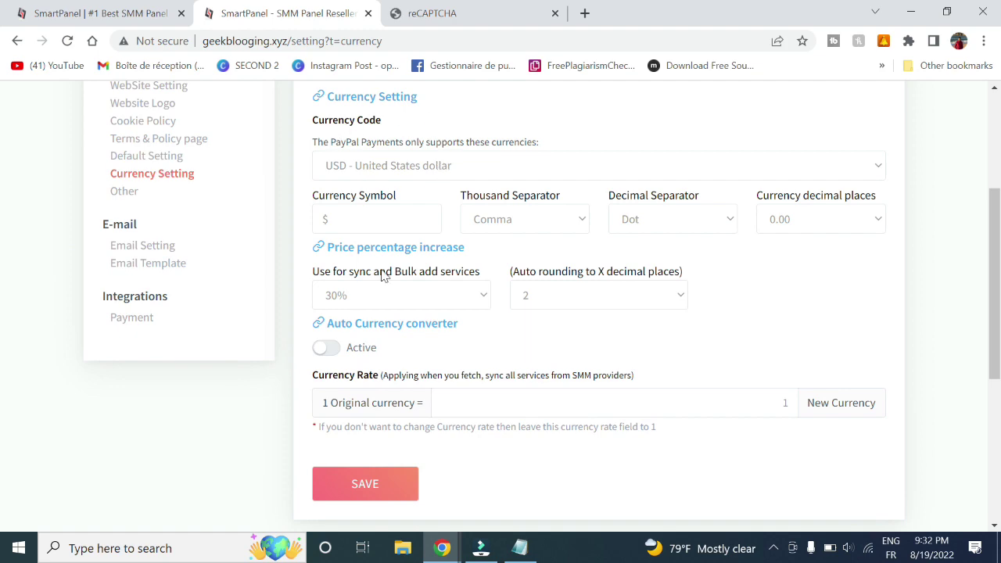
{"action": "mouse_move", "coordinate": [996, 306]}
{"action": "left_mouse_down"}
{"action": "mouse_move", "coordinate": [995, 206]}
{"action": "mouse_move", "coordinate": [998, 319]}
{"action": "left_mouse_up"}
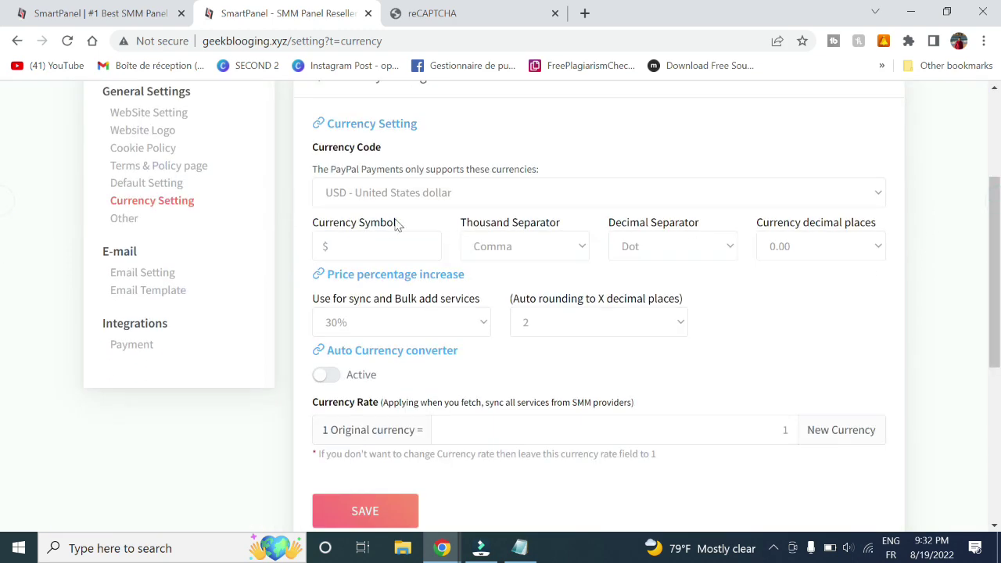
{"action": "left_click", "coordinate": [125, 223]}
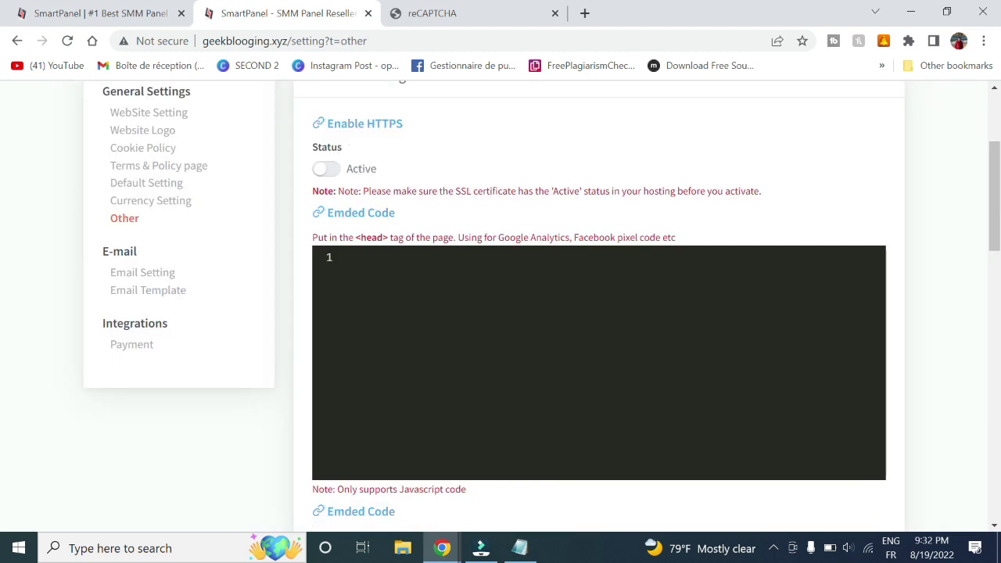
{"action": "left_click_drag", "start_coordinate": [335, 124], "coordinate": [438, 128]}
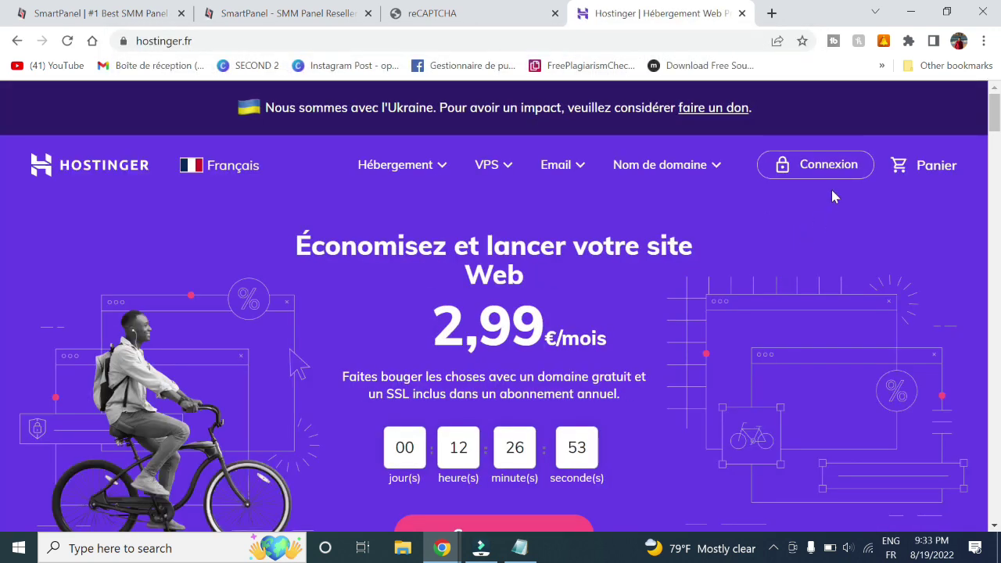
Log in to Hostinger and open the geekblogging.xyz hosting account
{"action": "left_click", "coordinate": [838, 171]}
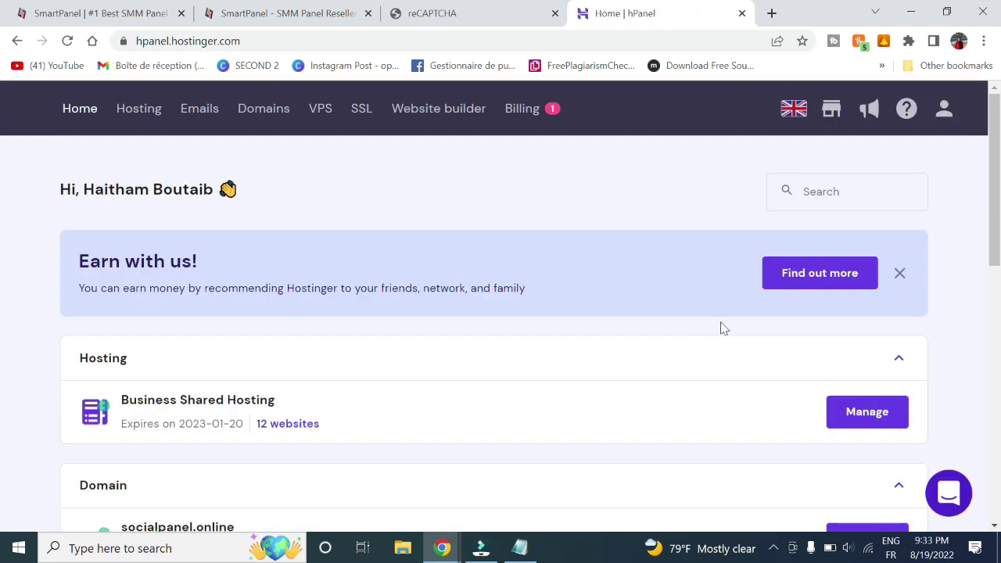
{"action": "left_click", "coordinate": [863, 406]}
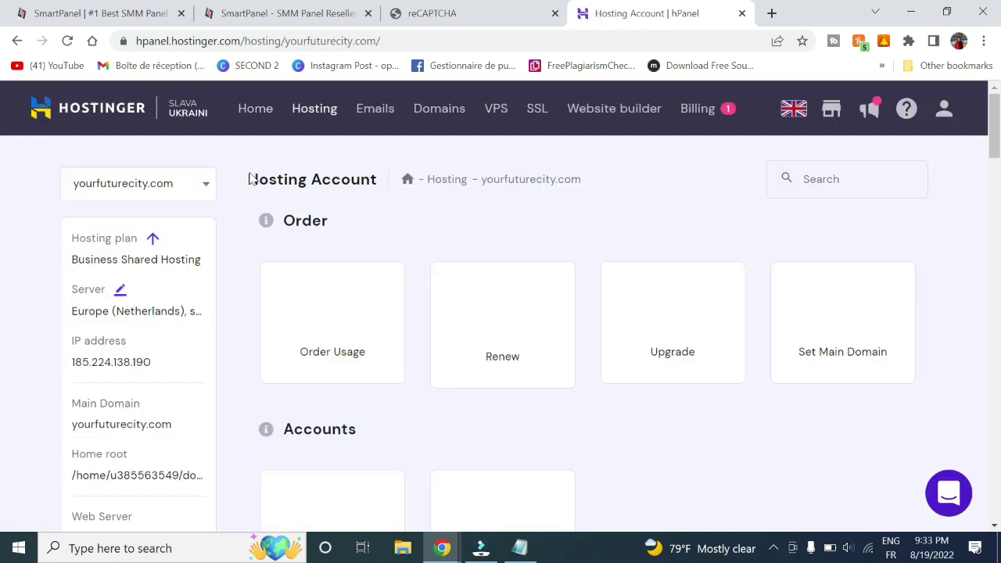
{"action": "left_click", "coordinate": [196, 183]}
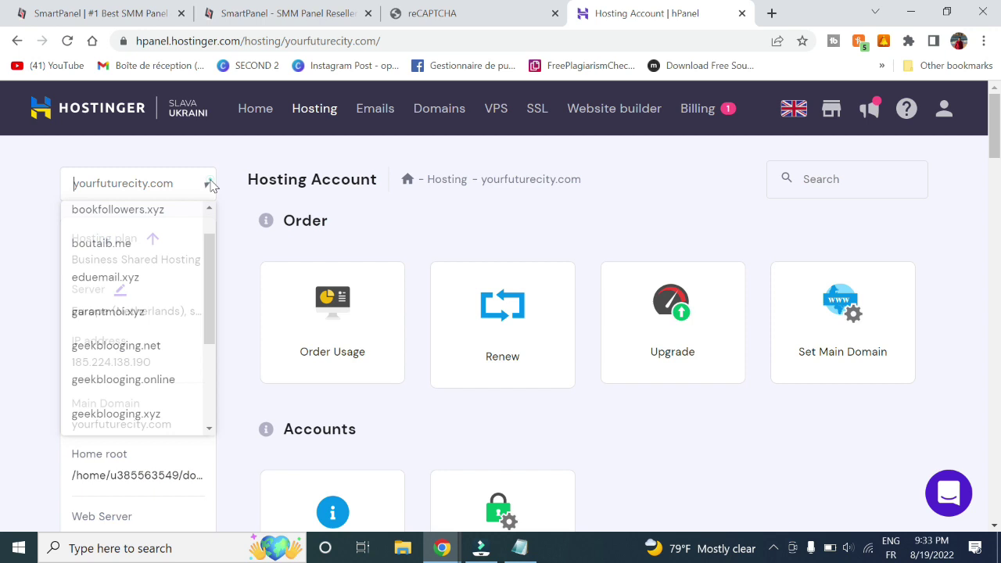
{"action": "left_click", "coordinate": [123, 252]}
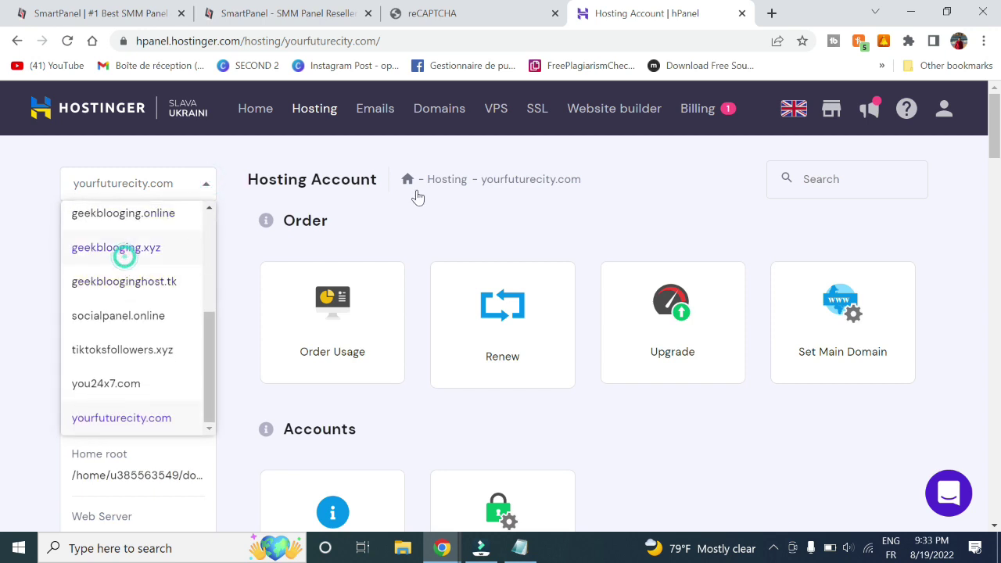
Search the hosting tools for 'ssl' and install SSL for geekblogging.xyz
{"action": "left_click", "coordinate": [841, 181]}
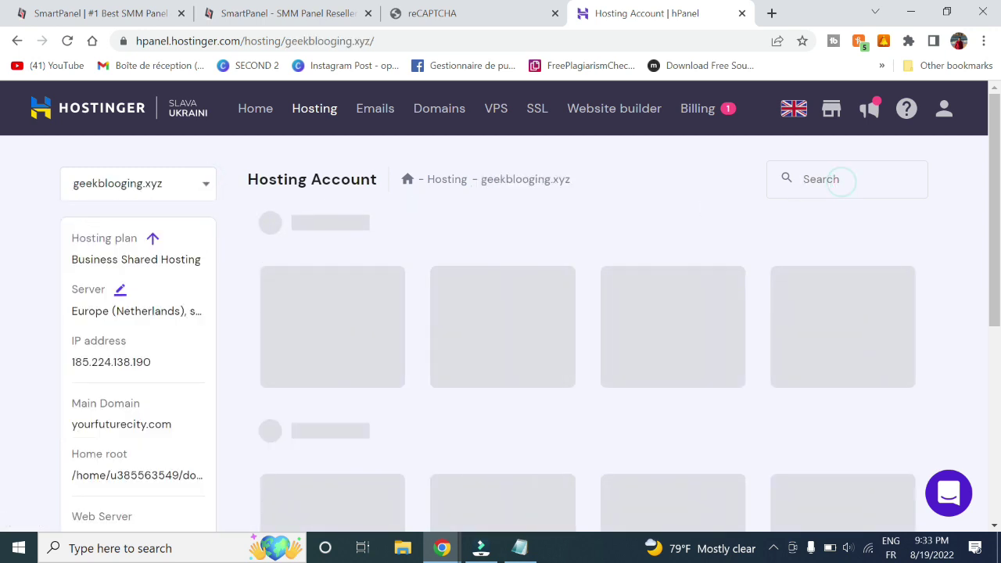
{"action": "type", "text": "ssl"}
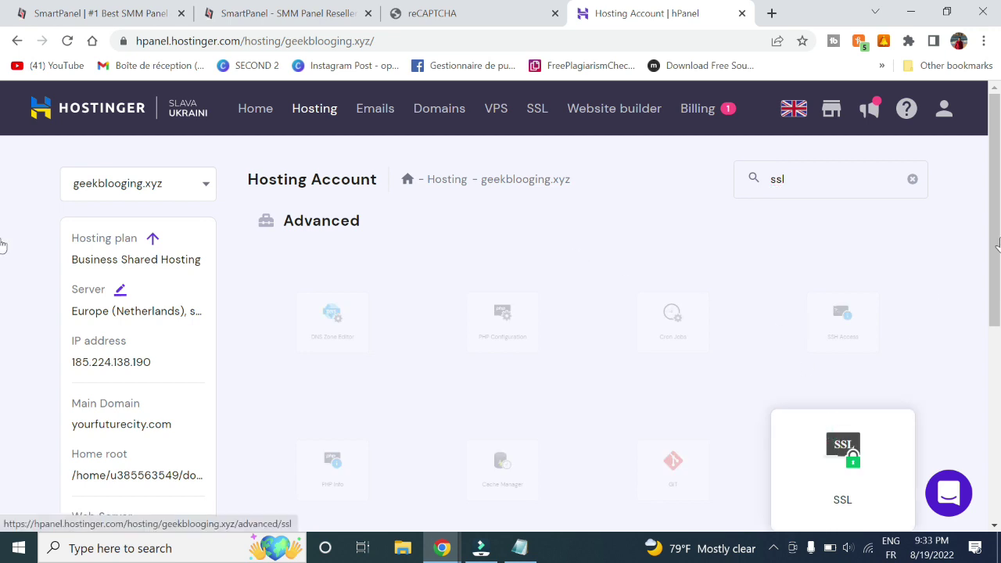
{"action": "scroll", "coordinate": [842, 443], "scroll_direction": "down", "scroll_amount": 1}
{"action": "left_click", "coordinate": [814, 378]}
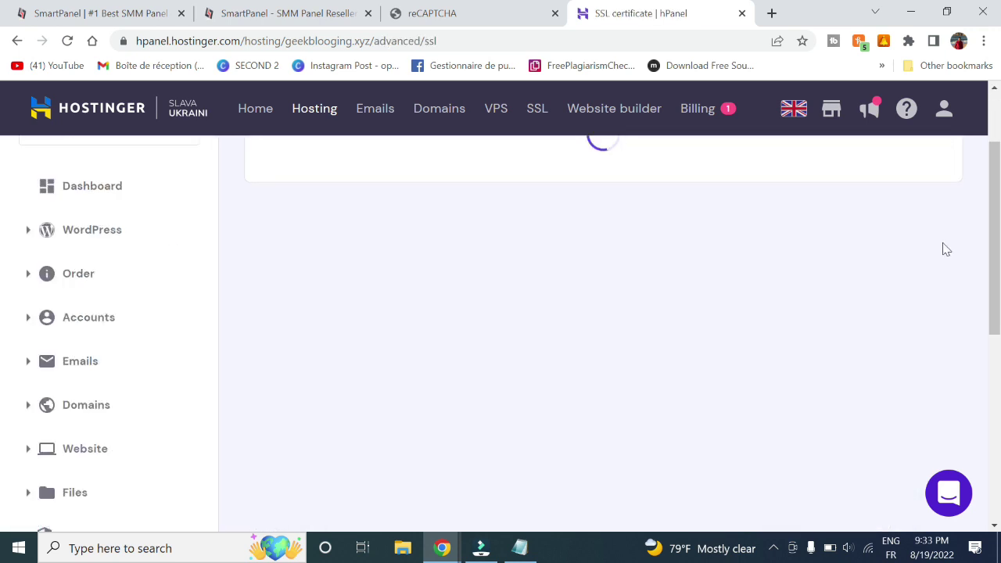
{"action": "scroll", "coordinate": [2, 227], "scroll_direction": "up", "scroll_amount": 1}
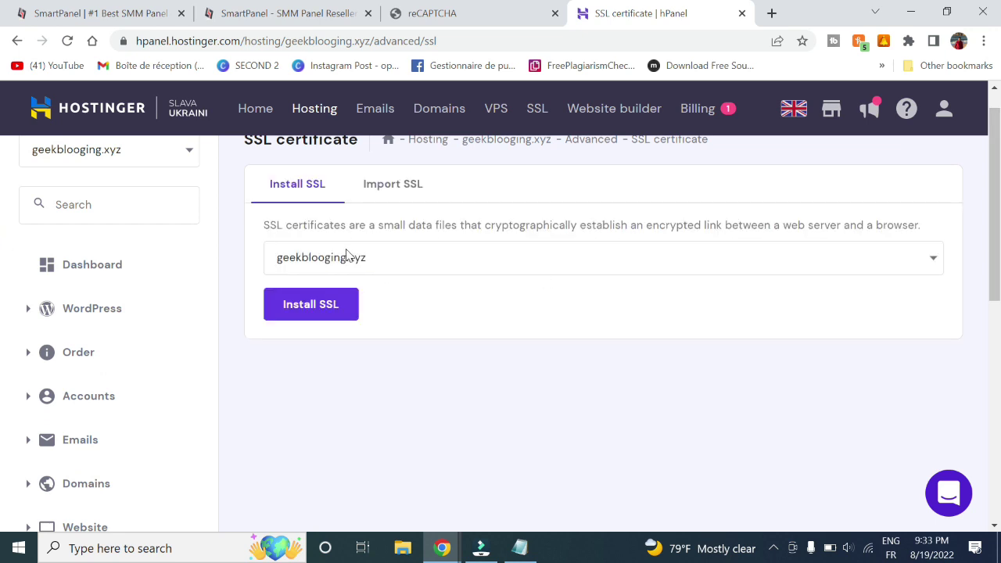
{"action": "left_click", "coordinate": [299, 304]}
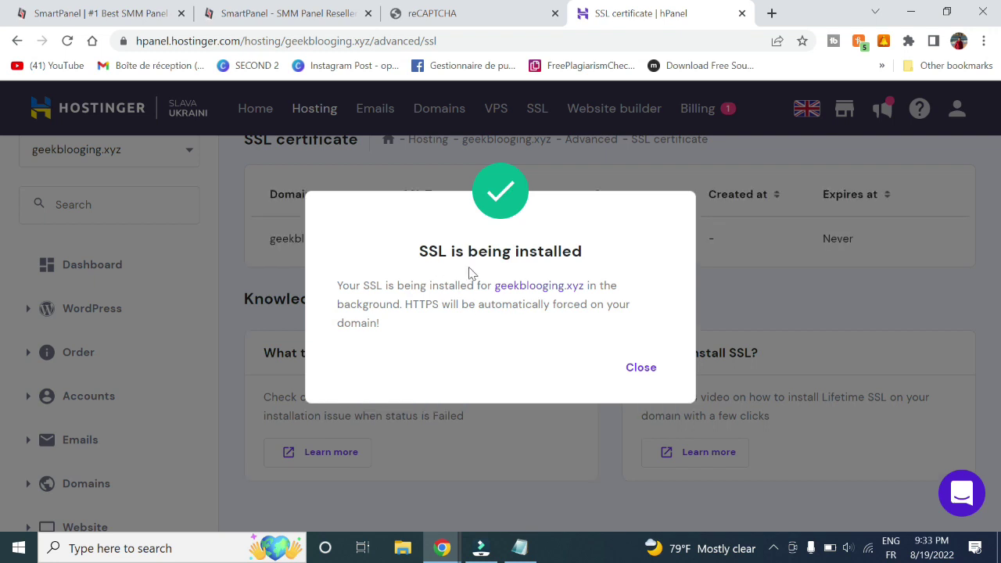
Dismiss the SSL notice and inspect the head embed code box in Other settings
{"action": "left_click", "coordinate": [639, 367]}
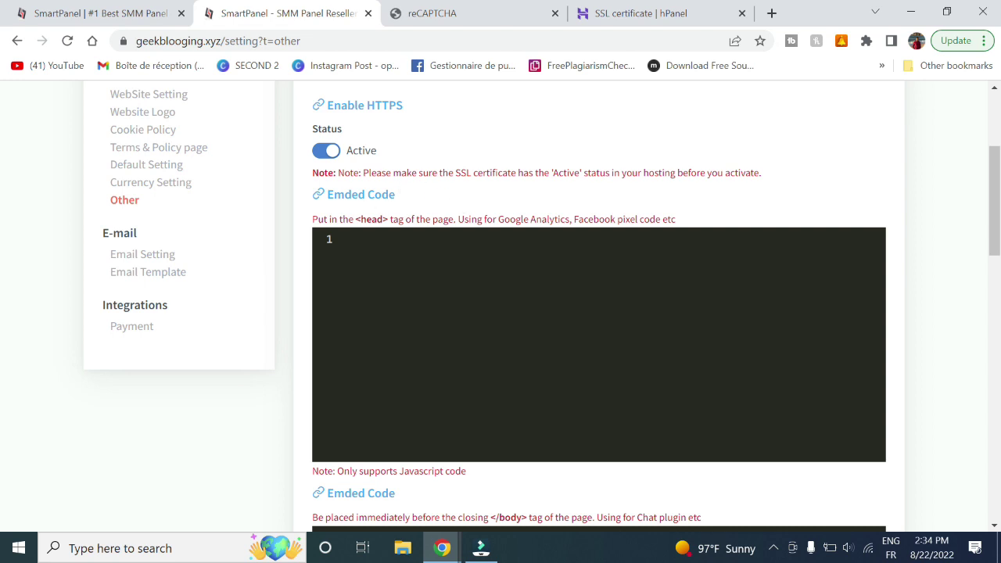
{"action": "left_click", "coordinate": [385, 238]}
{"action": "left_click_drag", "start_coordinate": [356, 219], "coordinate": [420, 219]}
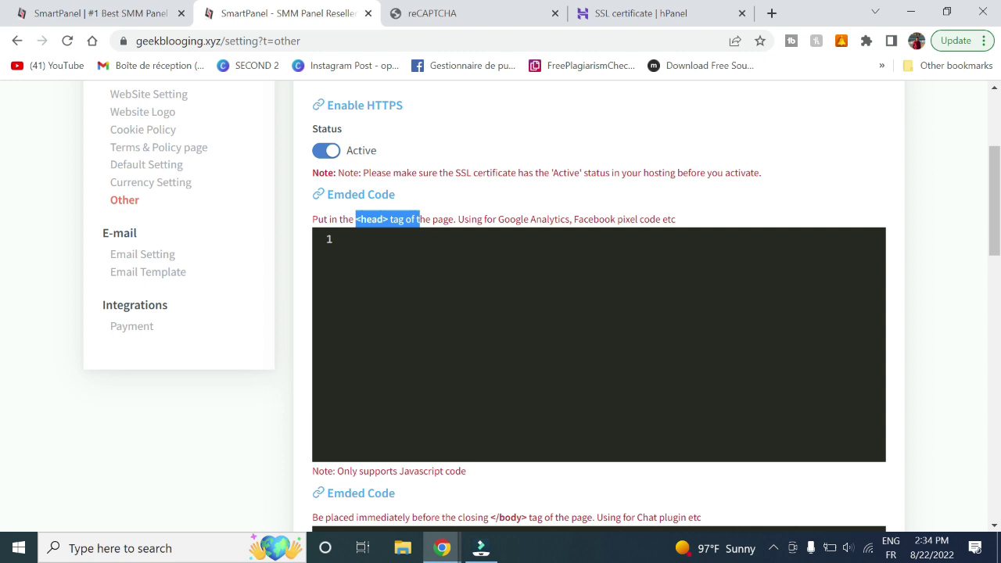
{"action": "left_click", "coordinate": [373, 219]}
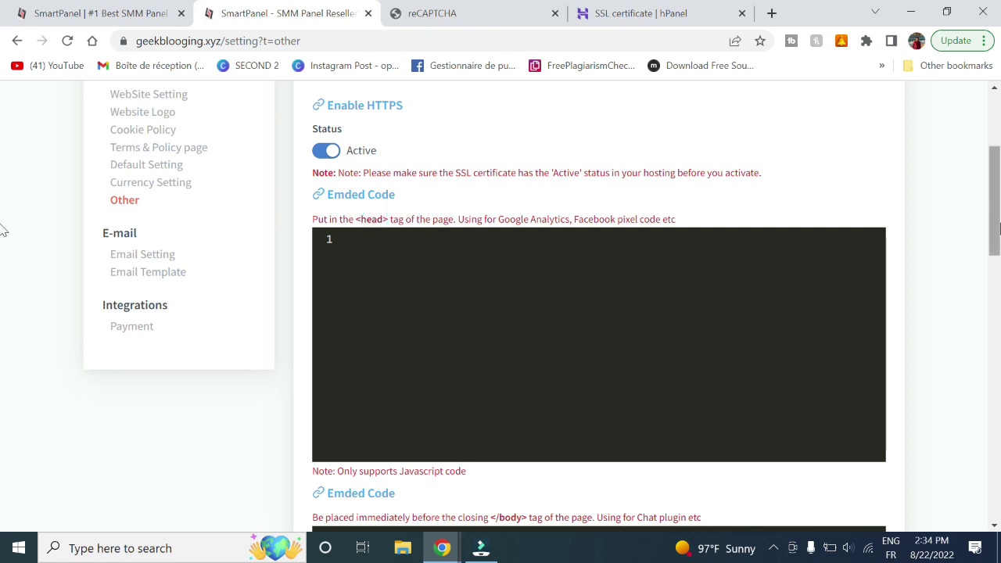
Check the body embed code box and scroll down to Contact Informations
{"action": "scroll", "coordinate": [5, 223], "scroll_direction": "down", "scroll_amount": 3}
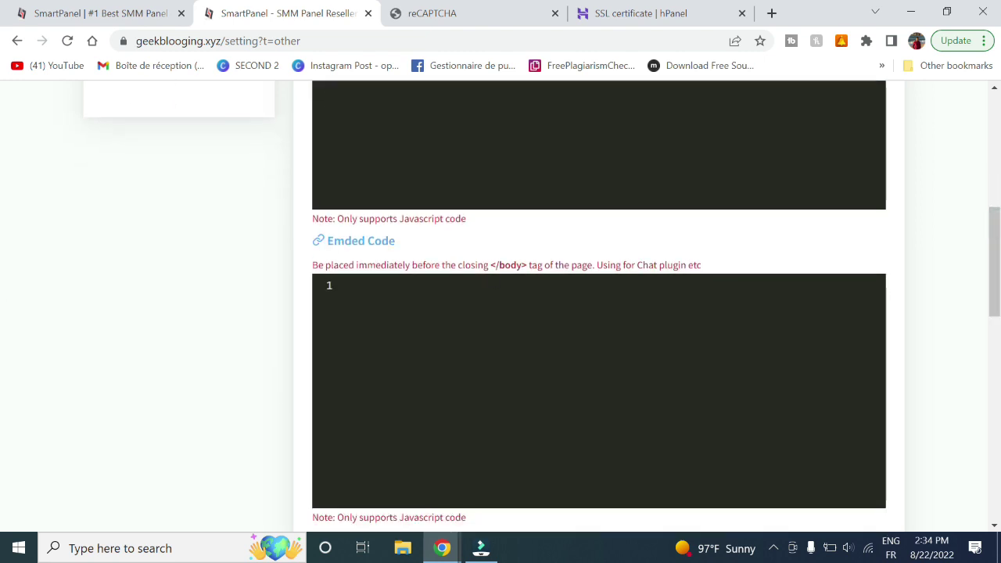
{"action": "left_click", "coordinate": [485, 323]}
{"action": "scroll", "coordinate": [3, 259], "scroll_direction": "down", "scroll_amount": 5}
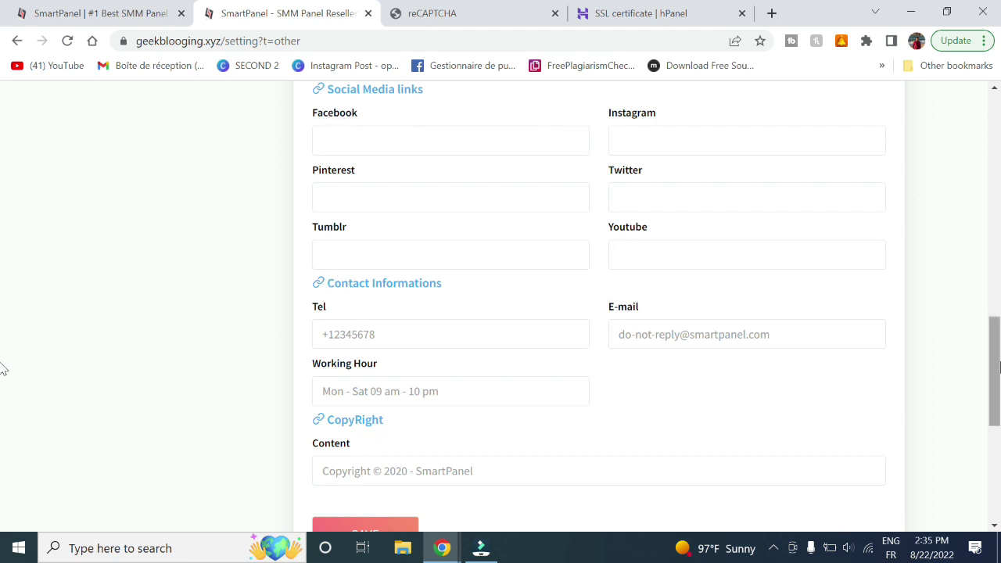
{"action": "scroll", "coordinate": [2, 364], "scroll_direction": "down", "scroll_amount": 4}
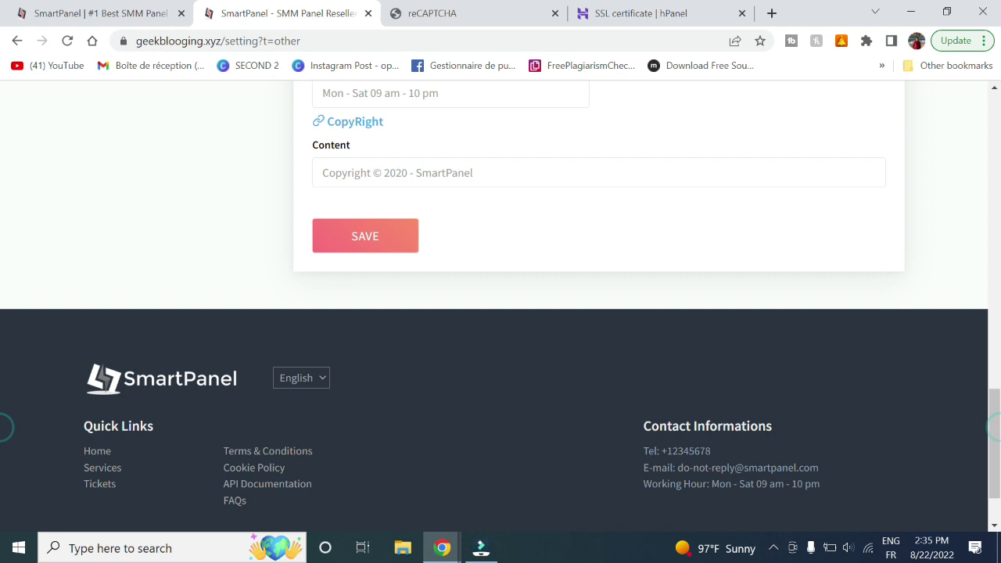
Correct the copyright year's last digit to 2
{"action": "scroll", "coordinate": [3, 422], "scroll_direction": "up", "scroll_amount": 2}
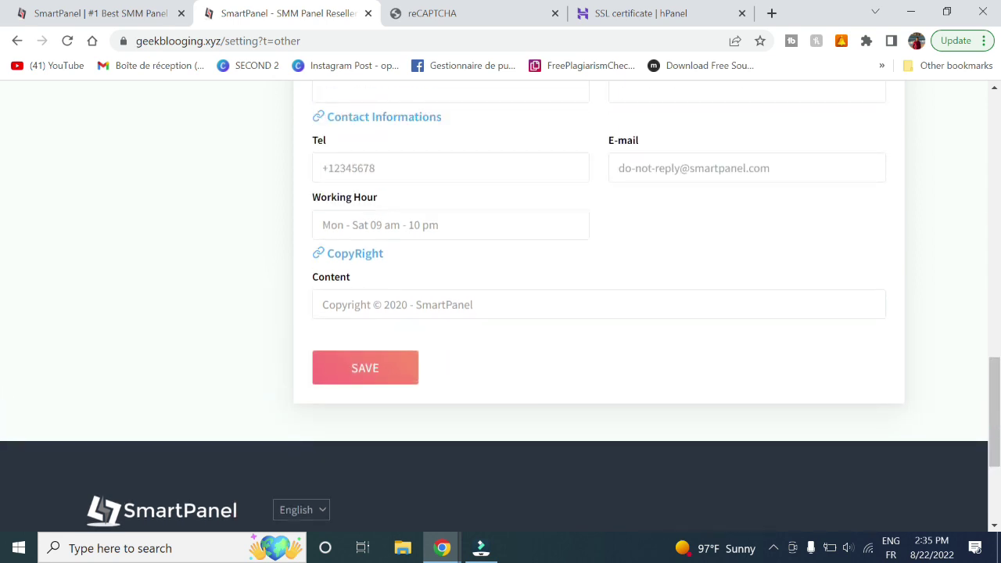
{"action": "left_click_drag", "start_coordinate": [407, 305], "coordinate": [402, 304]}
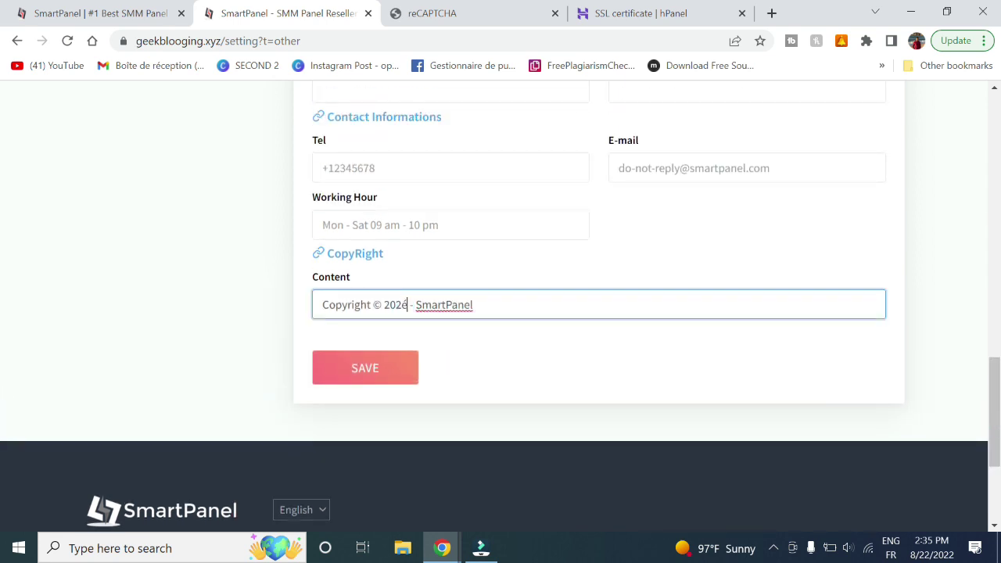
{"action": "key", "text": "BackSpace"}
{"action": "type", "text": "2"}
Clear the example phone number, set the contact e-mail's mailbox to 'contact', and save
{"action": "left_click", "coordinate": [369, 168]}
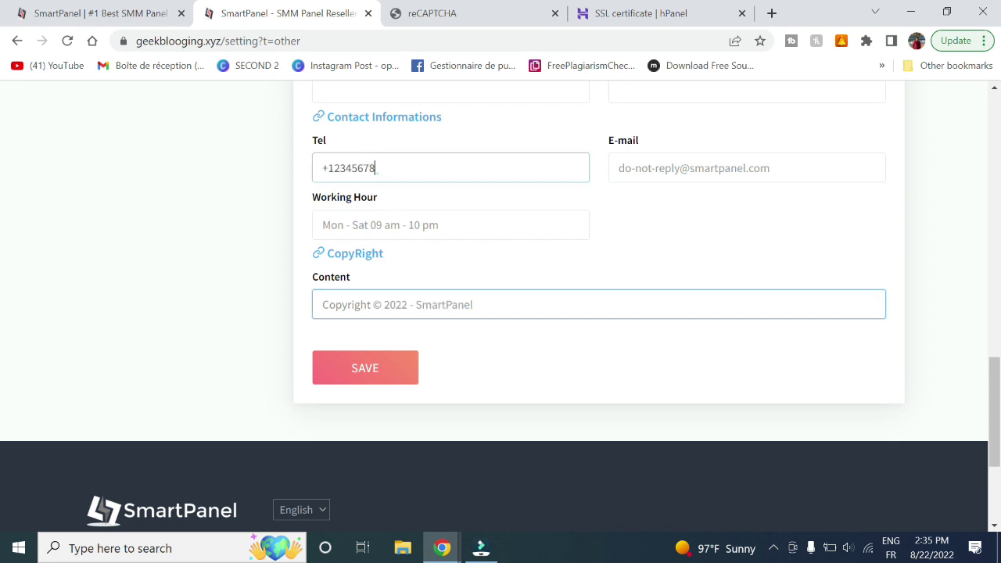
{"action": "double_click", "coordinate": [380, 170]}
{"action": "key", "text": "BackSpace"}
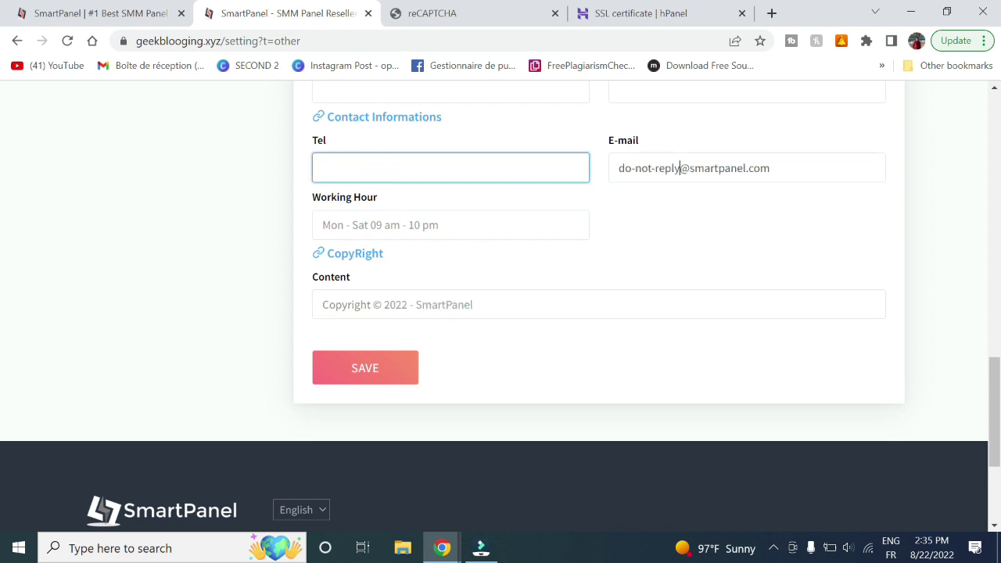
{"action": "left_click_drag", "start_coordinate": [680, 169], "coordinate": [610, 174]}
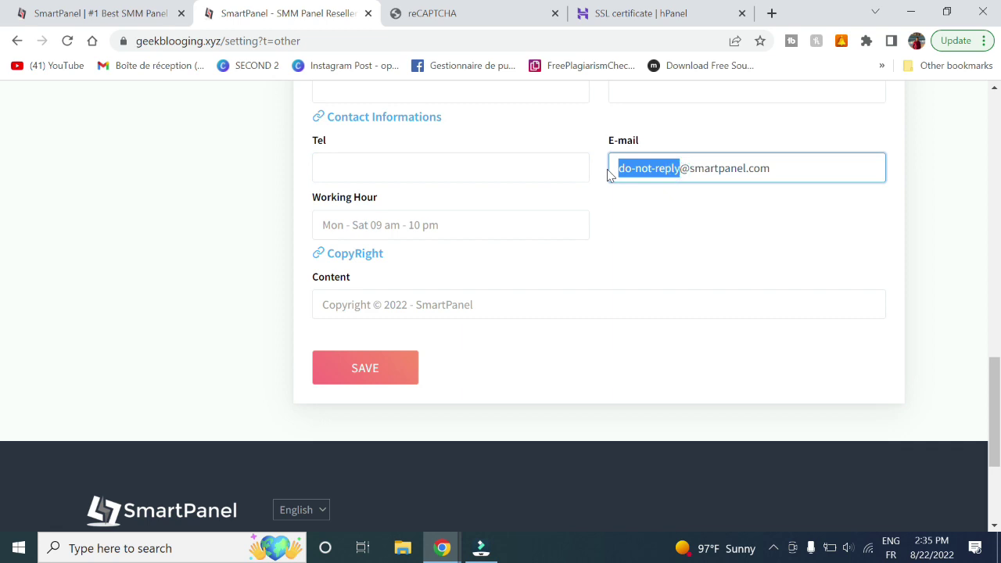
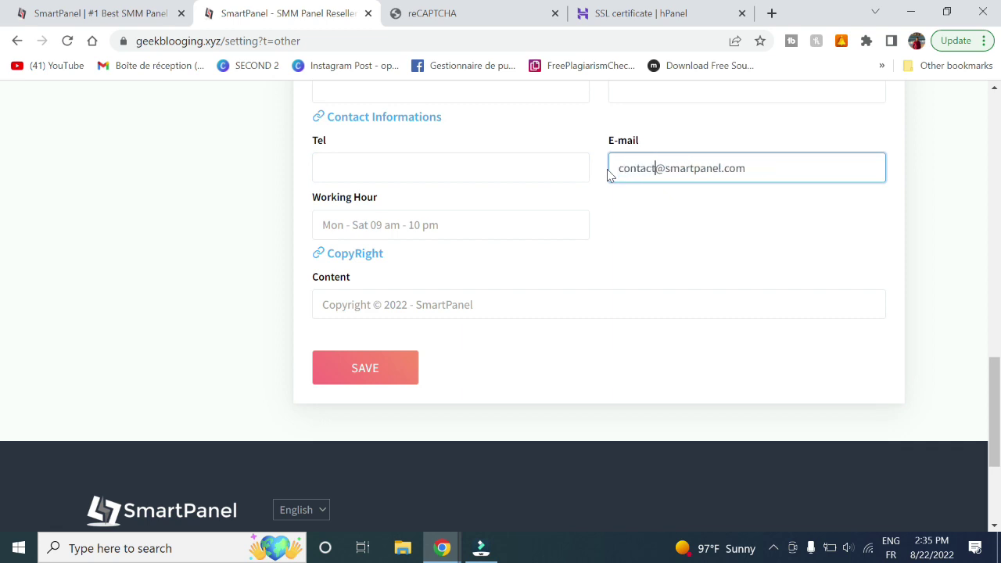
{"action": "left_click_drag", "start_coordinate": [665, 168], "coordinate": [718, 168]}
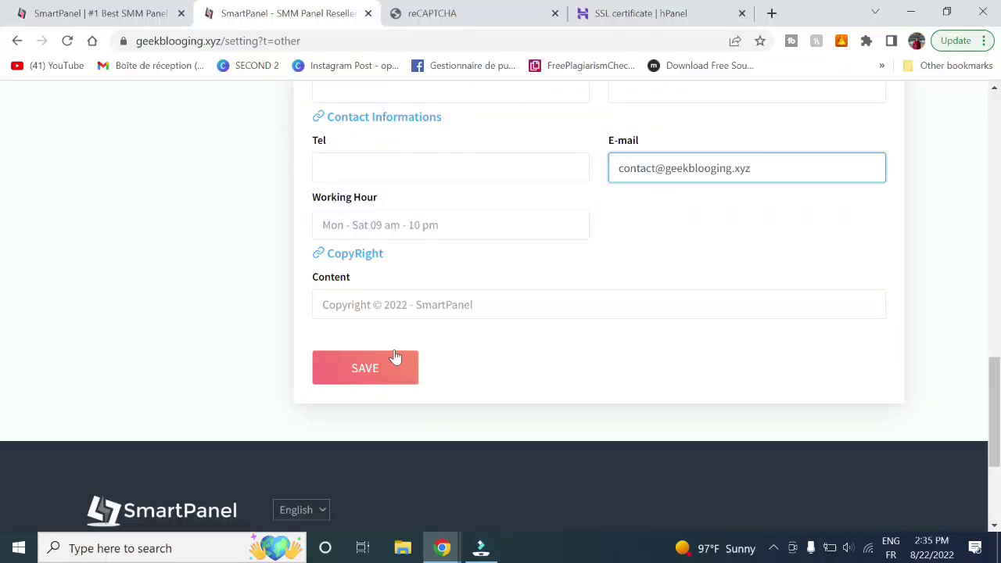
{"action": "left_click", "coordinate": [393, 354]}
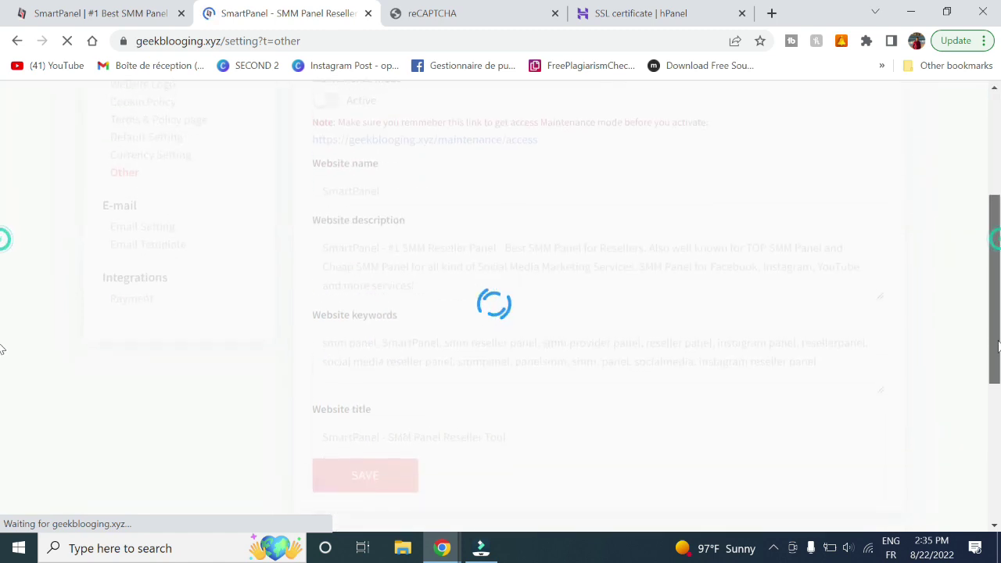
Verify the footer's contact details, then go to Email Setting
{"action": "scroll", "coordinate": [2, 348], "scroll_direction": "down", "scroll_amount": 15}
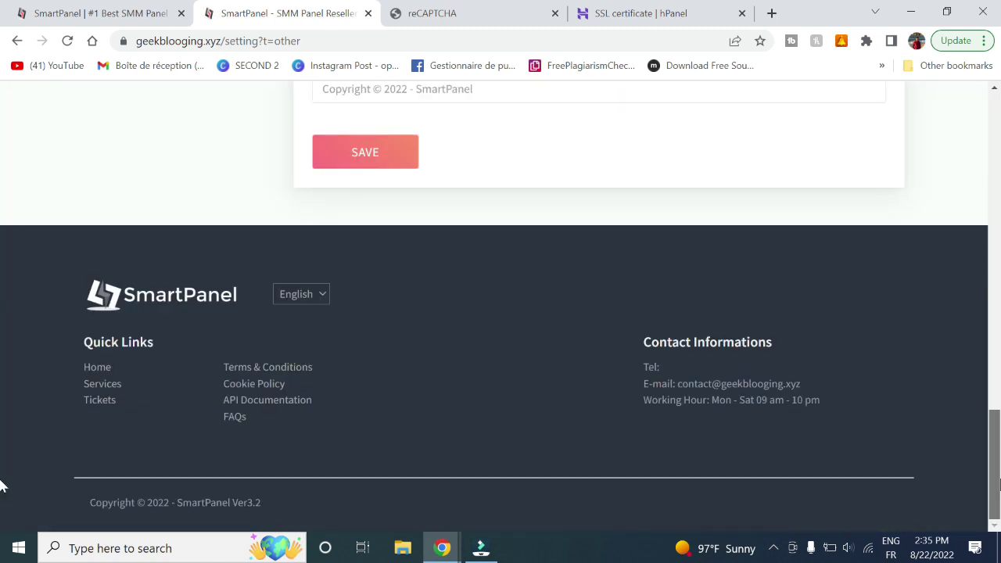
{"action": "left_click_drag", "start_coordinate": [679, 383], "coordinate": [832, 383]}
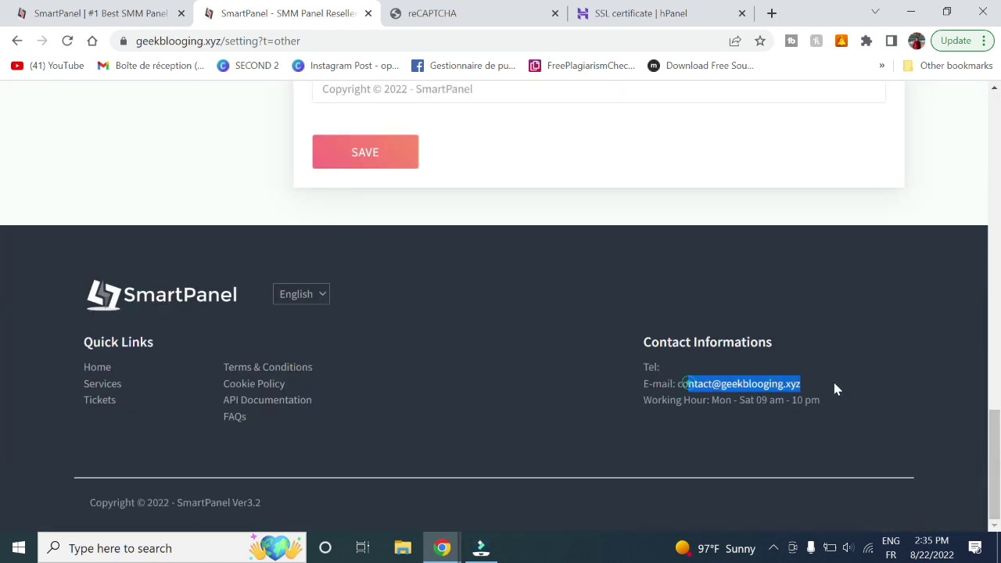
{"action": "left_click_drag", "start_coordinate": [644, 389], "coordinate": [646, 362]}
{"action": "left_click", "coordinate": [646, 361]}
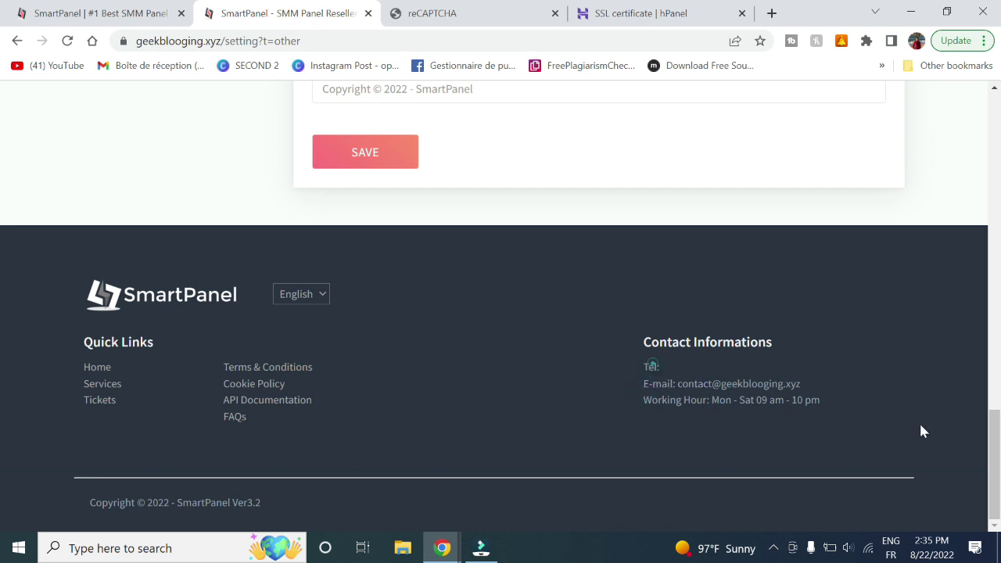
{"action": "scroll", "coordinate": [4, 339], "scroll_direction": "up", "scroll_amount": 10}
{"action": "scroll", "coordinate": [4, 249], "scroll_direction": "up", "scroll_amount": 4}
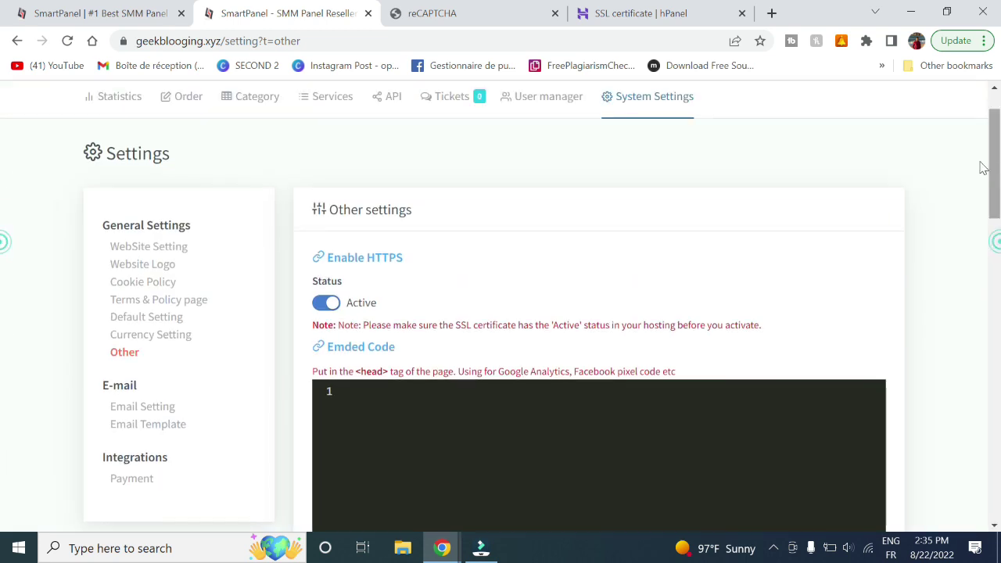
{"action": "left_click", "coordinate": [150, 407]}
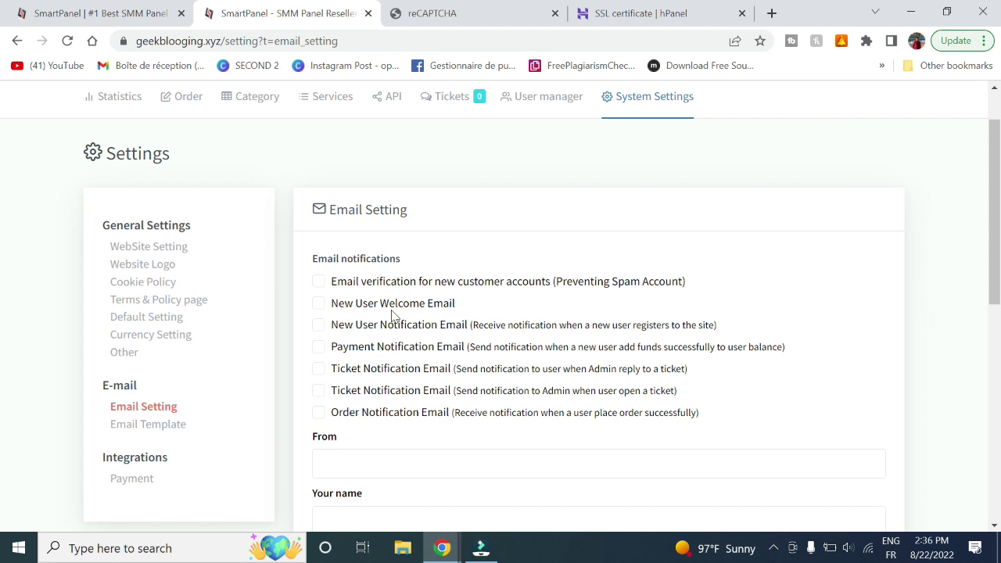
Tick all seven email notifications, from new-account verification and welcome mail through ticket and order notifications
{"action": "left_click", "coordinate": [318, 282]}
{"action": "left_click", "coordinate": [319, 305]}
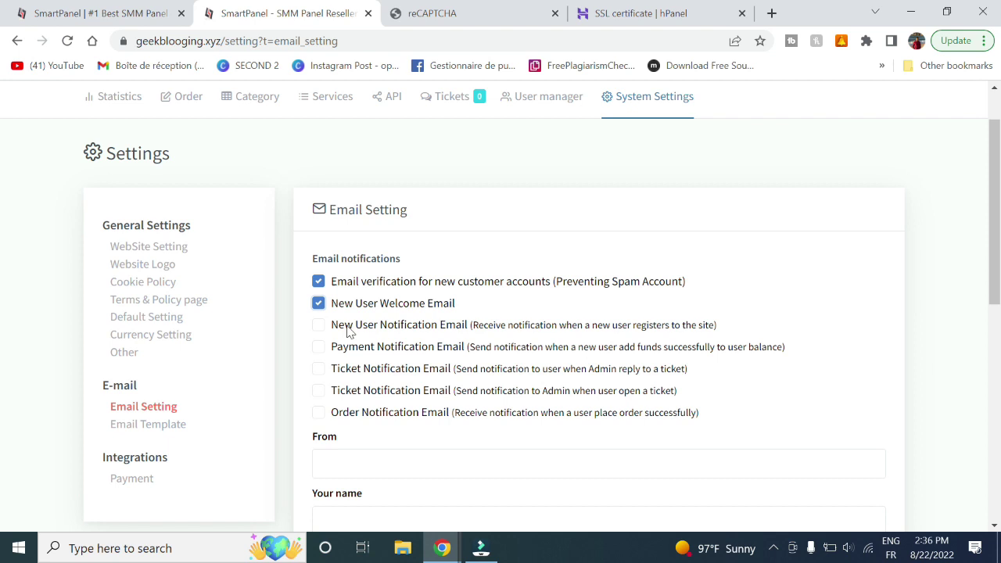
{"action": "left_click", "coordinate": [319, 326]}
{"action": "left_click", "coordinate": [318, 349]}
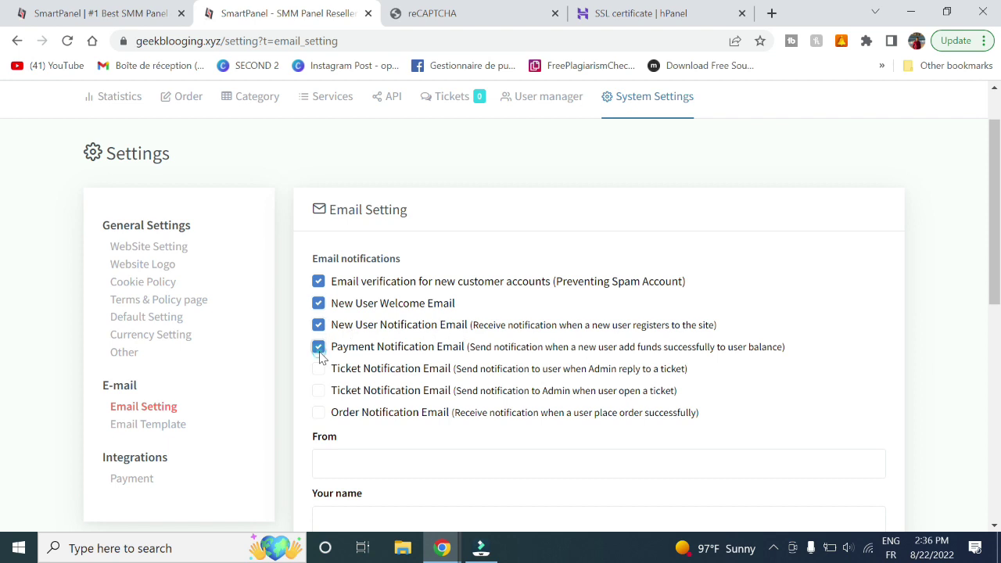
{"action": "left_click", "coordinate": [318, 371]}
{"action": "left_click", "coordinate": [319, 391]}
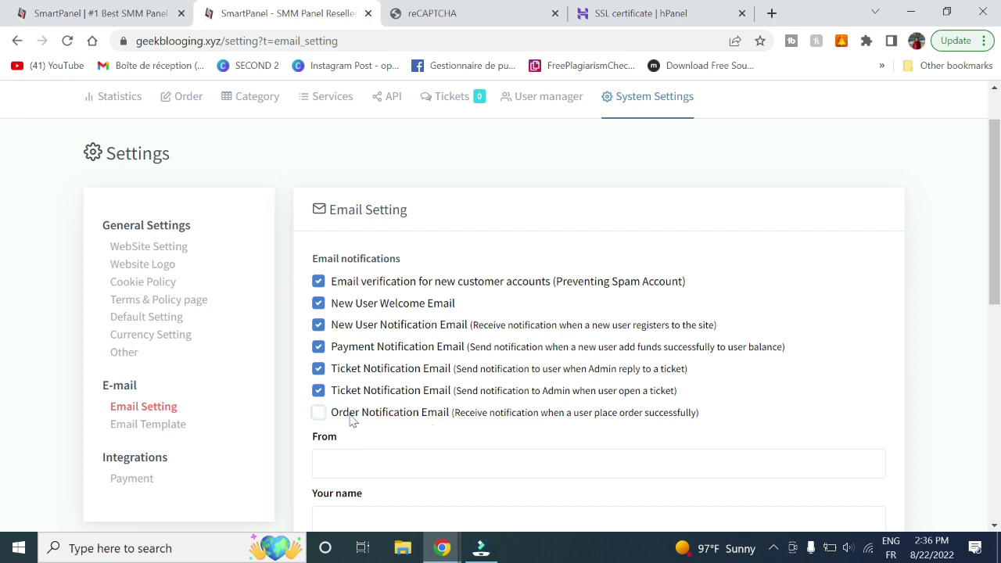
{"action": "left_click", "coordinate": [319, 413]}
{"action": "left_click_drag", "start_coordinate": [996, 258], "coordinate": [999, 354]}
{"action": "left_click", "coordinate": [376, 271]}
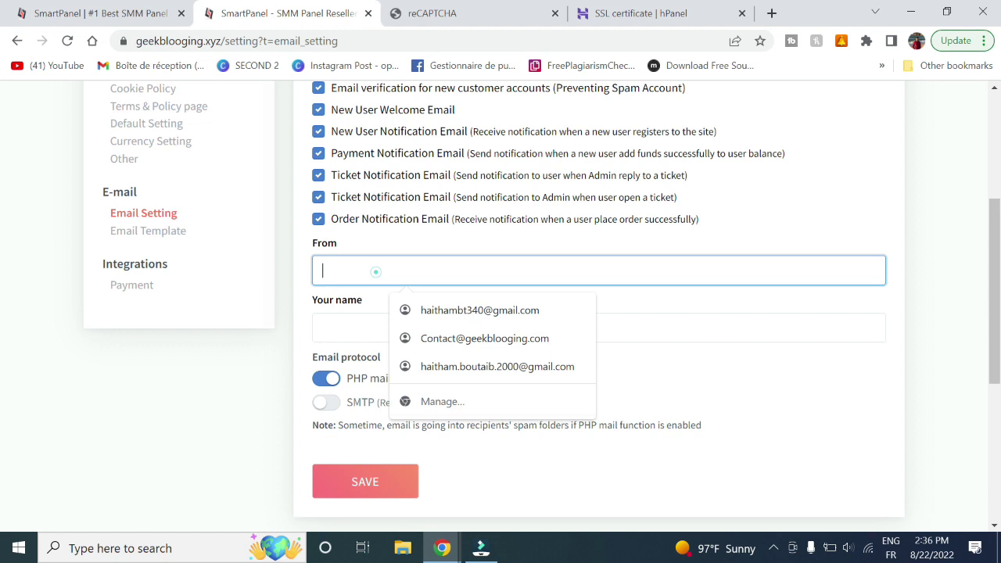
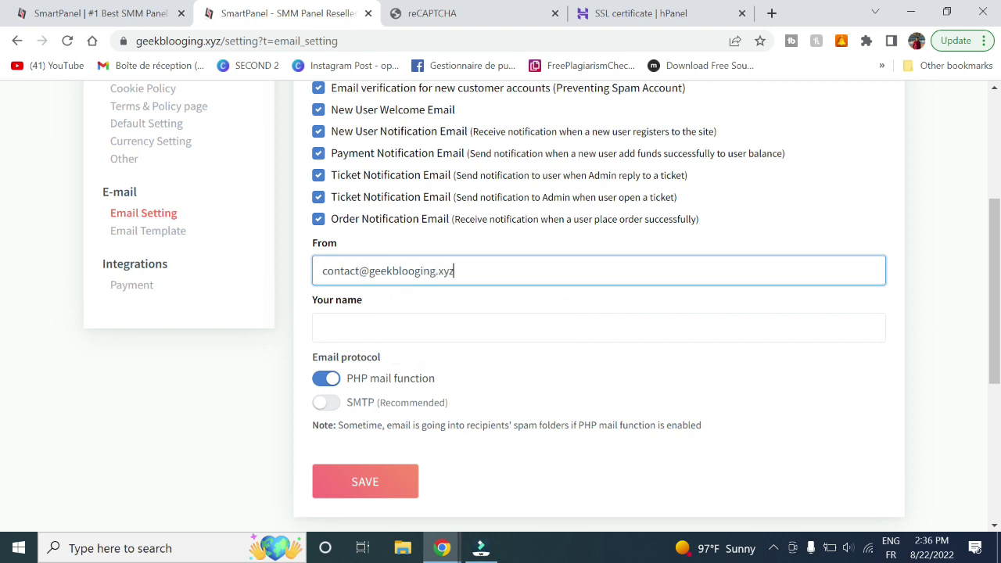
Enter the site's contact address as sender and 'Geekblogging' as the sender name
{"action": "key", "text": "ctrl+a"}
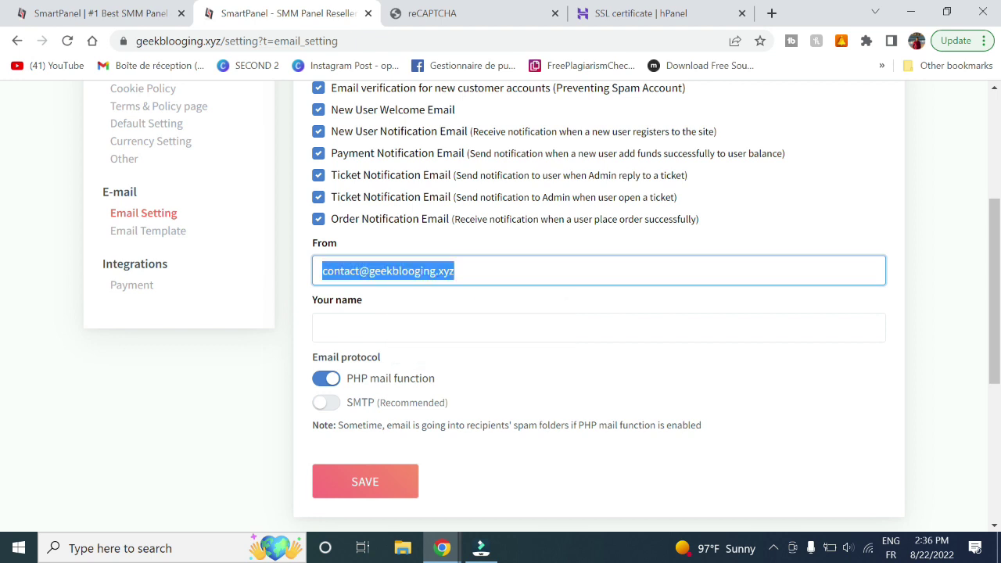
{"action": "left_click", "coordinate": [365, 320]}
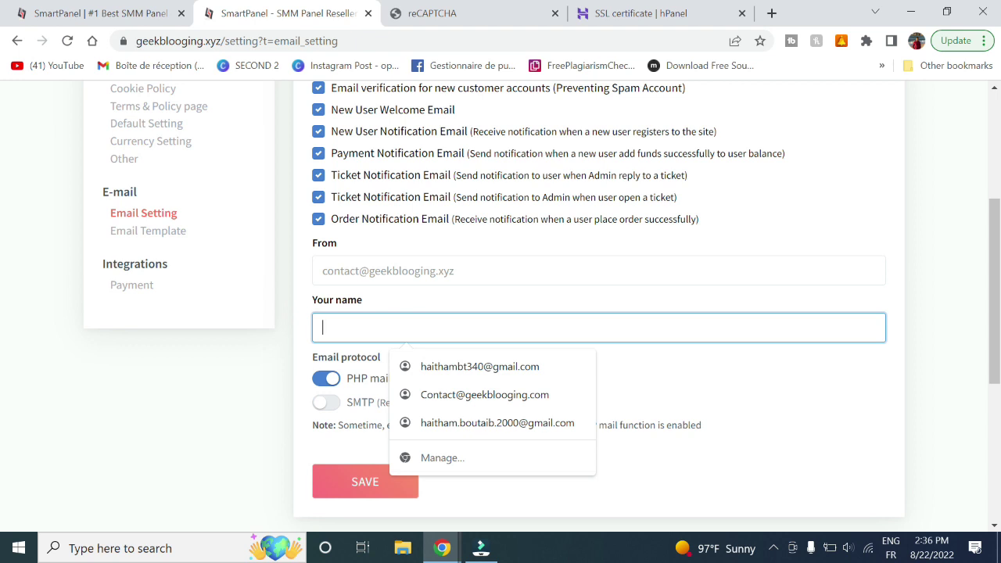
{"action": "type", "text": "Sm"}
{"action": "key", "text": "BackSpace"}
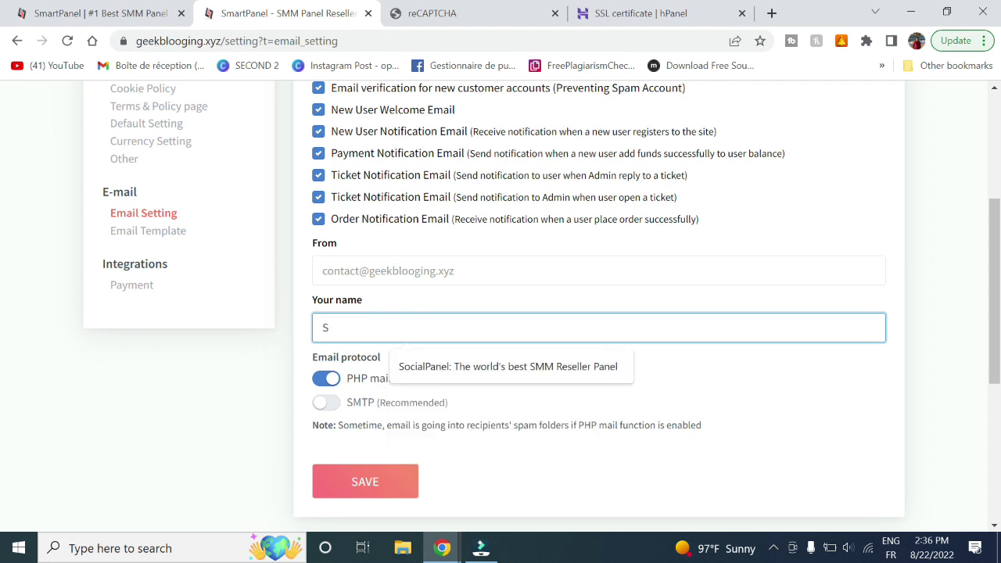
{"action": "key", "text": "BackSpace"}
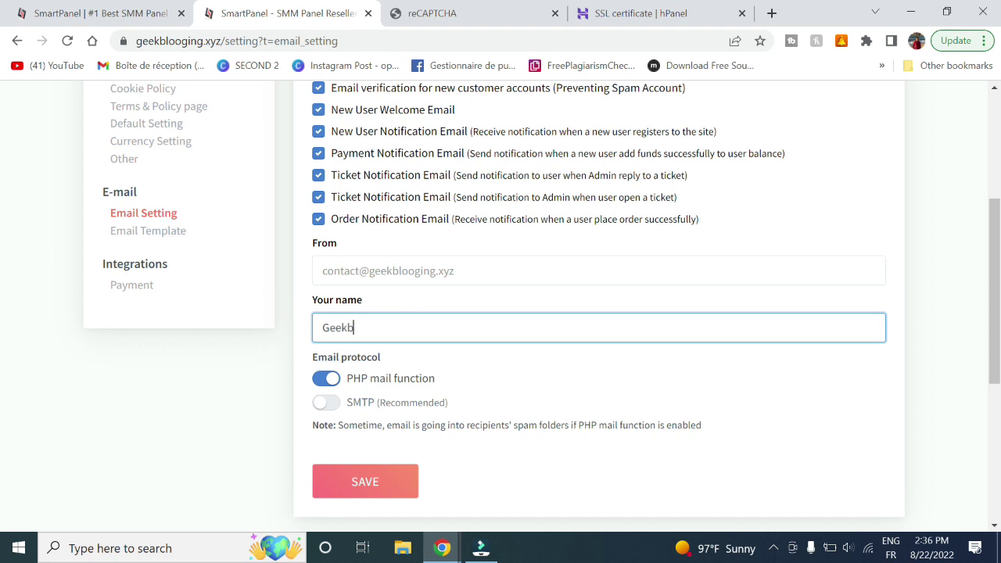
{"action": "type", "text": "Geekblooging"}
Switch e-mail delivery from PHP mail to SMTP to reveal the SMTP server fields
{"action": "left_click", "coordinate": [324, 404]}
{"action": "scroll", "coordinate": [4, 374], "scroll_direction": "down", "scroll_amount": 1}
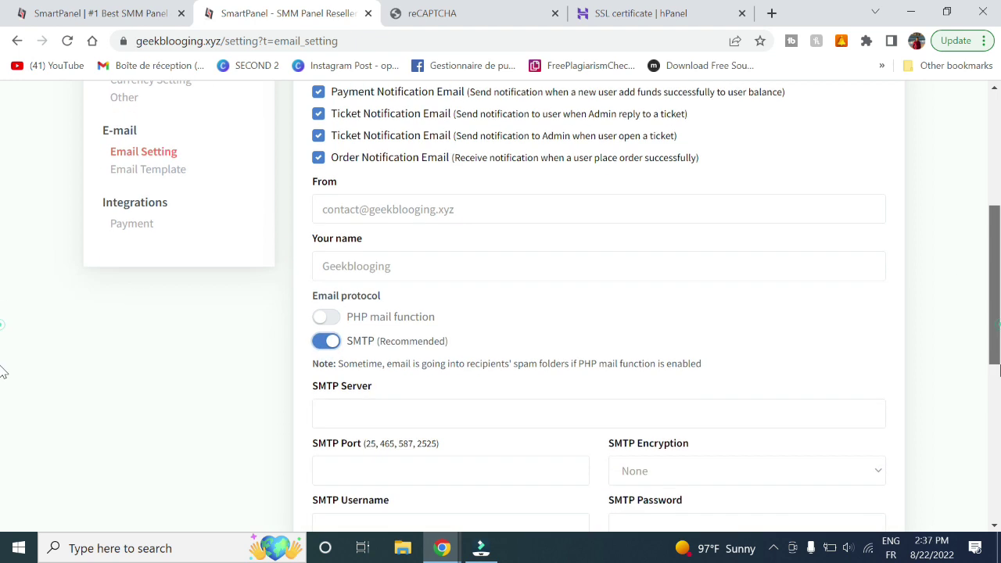
{"action": "scroll", "coordinate": [4, 373], "scroll_direction": "down", "scroll_amount": 3}
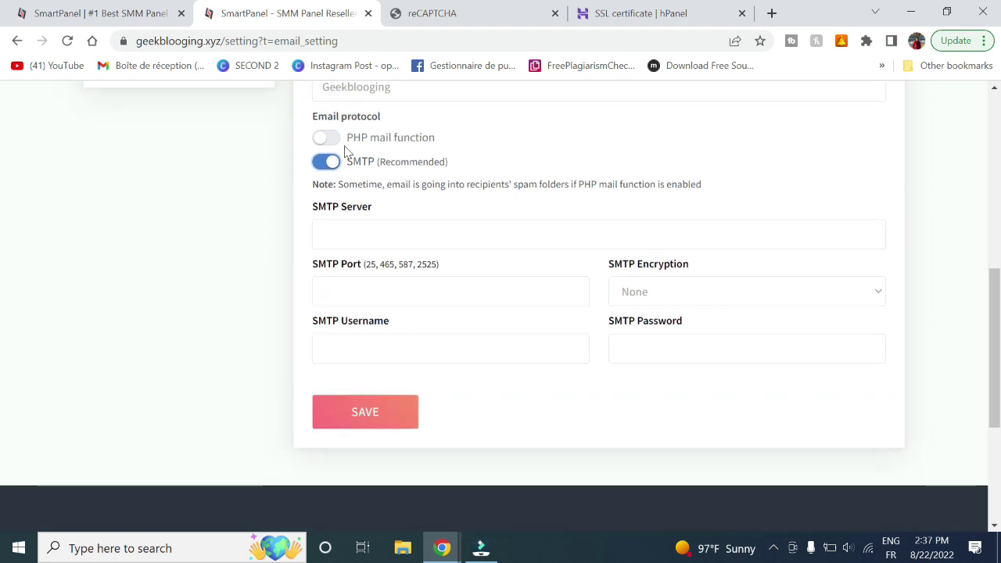
{"action": "left_click", "coordinate": [349, 162]}
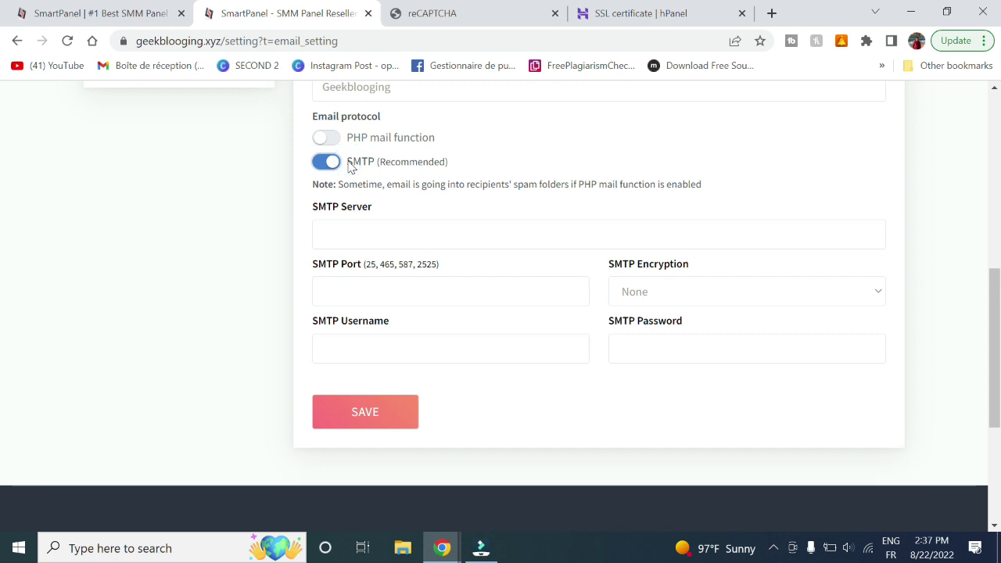
In hPanel, open the email accounts for geekblogging.xyz
{"action": "left_click", "coordinate": [632, 11]}
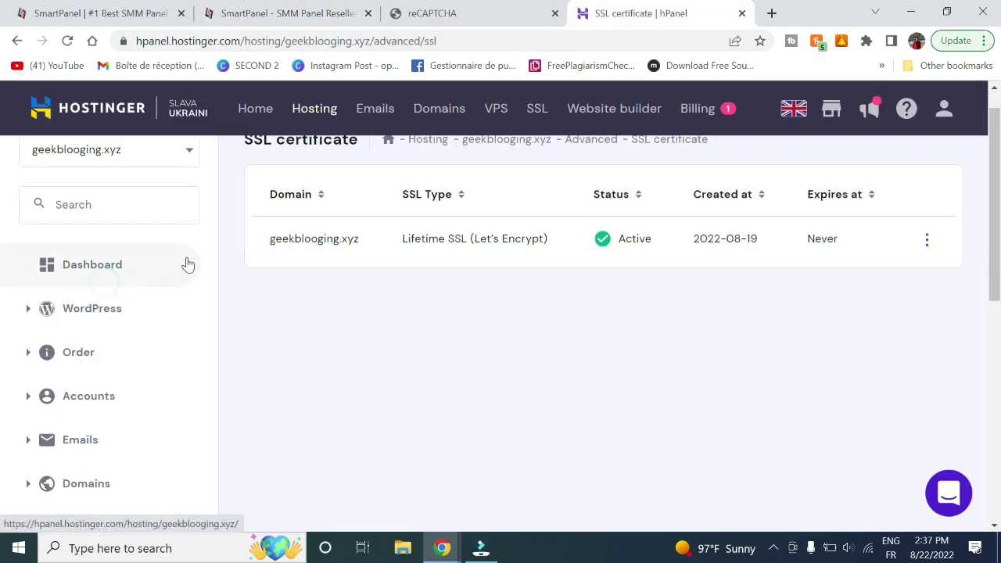
{"action": "left_click", "coordinate": [101, 266]}
{"action": "scroll", "coordinate": [396, 264], "scroll_direction": "down", "scroll_amount": 9}
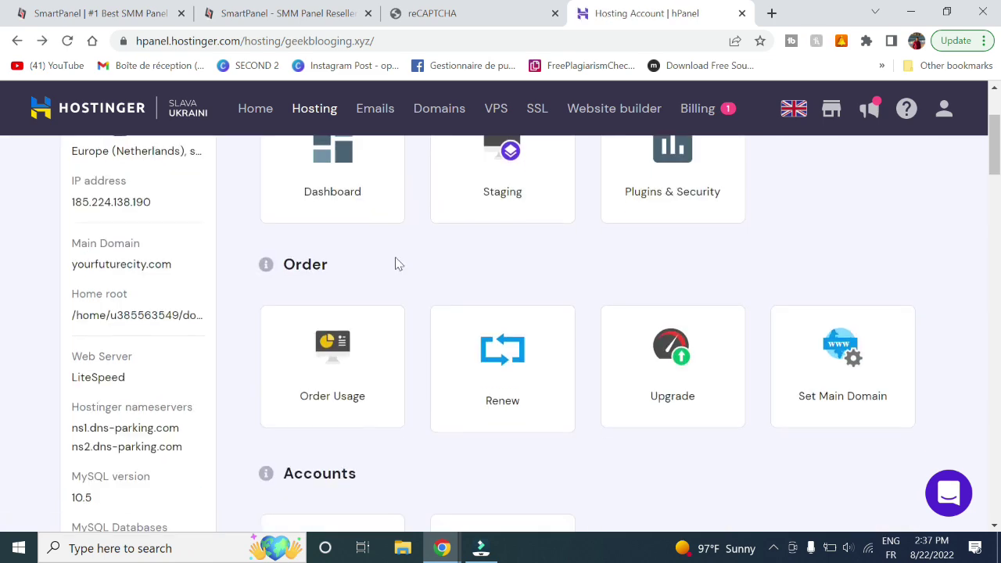
{"action": "left_click", "coordinate": [358, 280]}
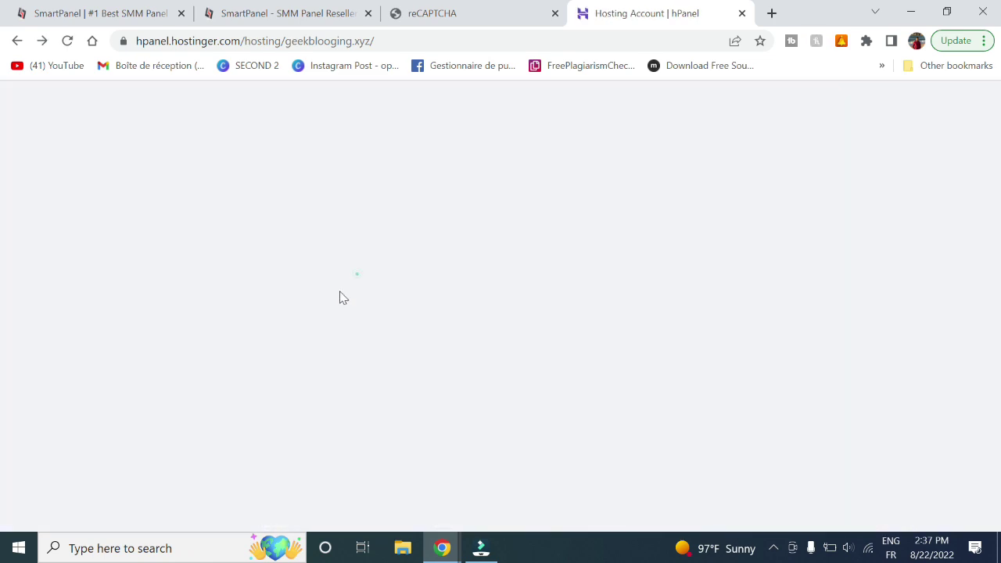
{"action": "scroll", "coordinate": [4, 314], "scroll_direction": "down", "scroll_amount": 1}
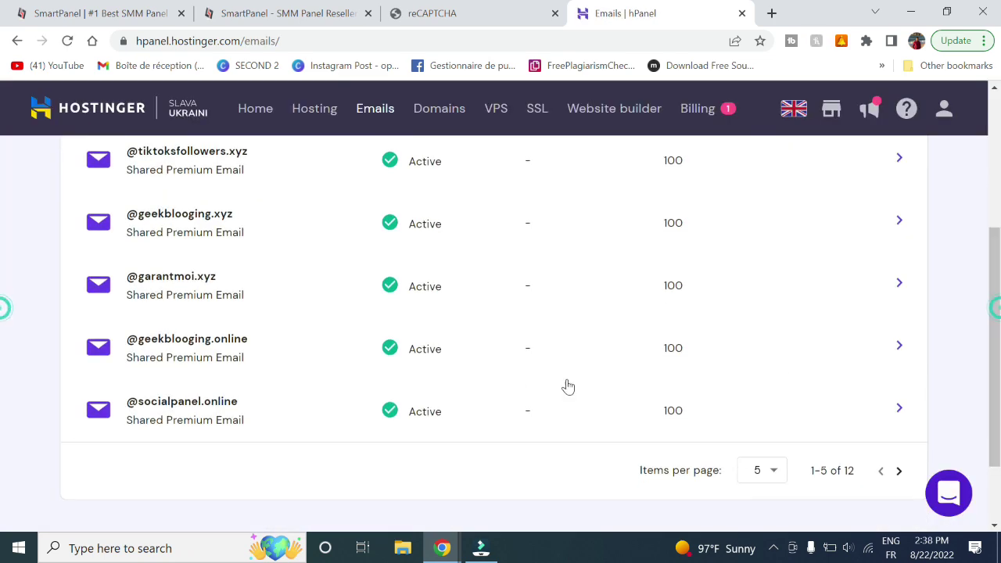
{"action": "left_click", "coordinate": [224, 274]}
{"action": "scroll", "coordinate": [529, 305], "scroll_direction": "down", "scroll_amount": 7}
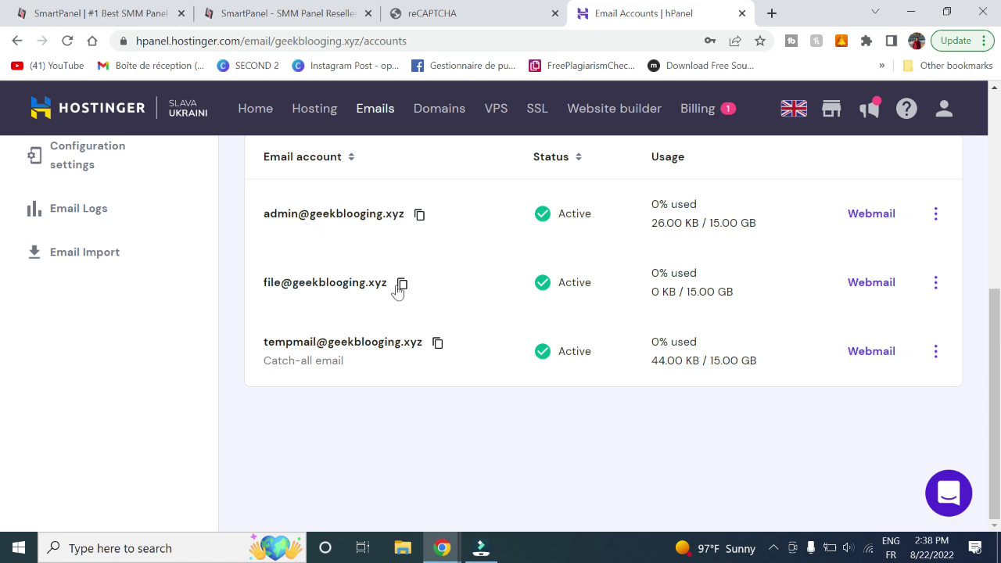
{"action": "scroll", "coordinate": [402, 286], "scroll_direction": "up", "scroll_amount": 2}
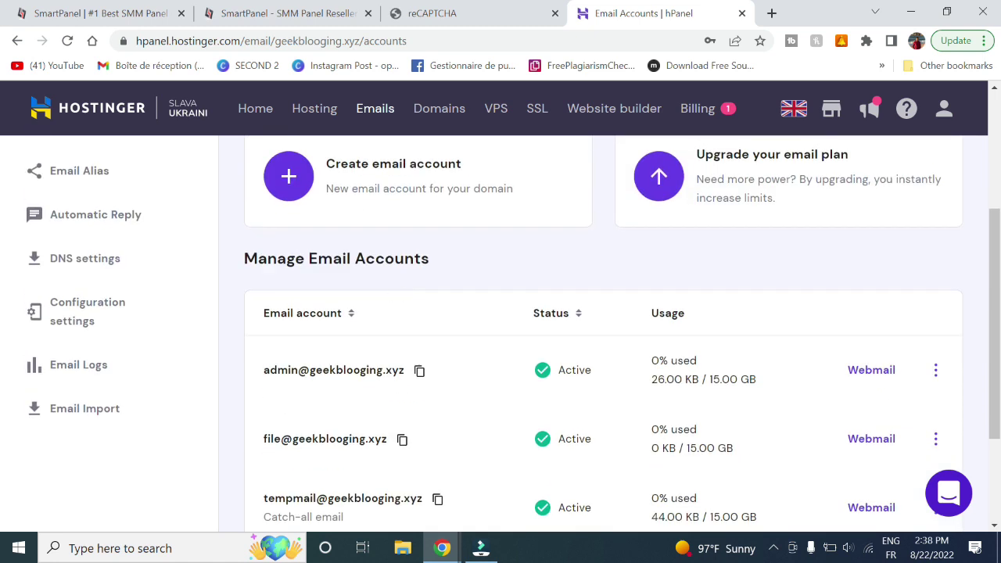
Create a new 'contact' mailbox with a password
{"action": "left_click", "coordinate": [420, 194]}
{"action": "left_click", "coordinate": [412, 253]}
{"action": "double_click", "coordinate": [412, 255]}
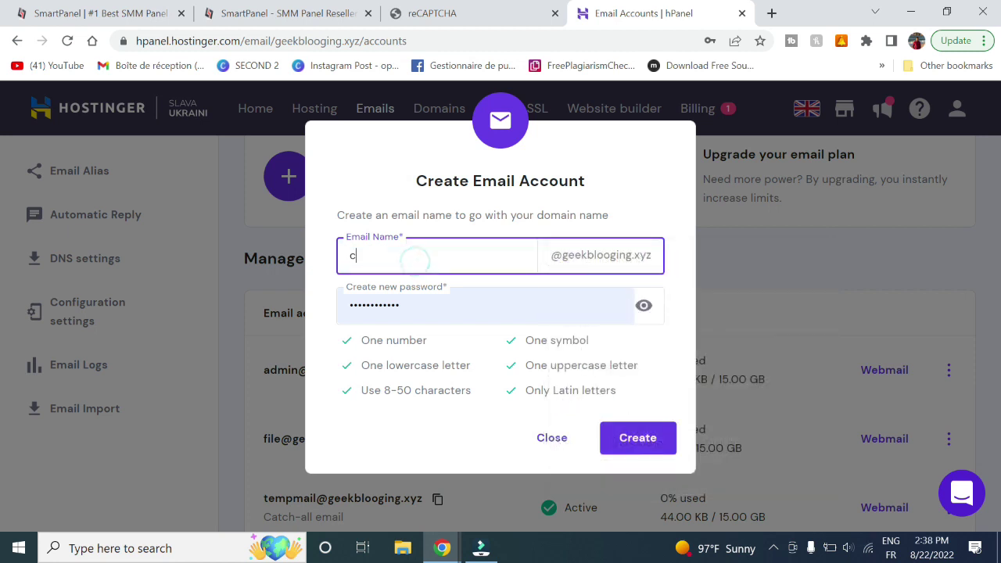
{"action": "key", "text": "Tab"}
{"action": "type", "text": "12"}
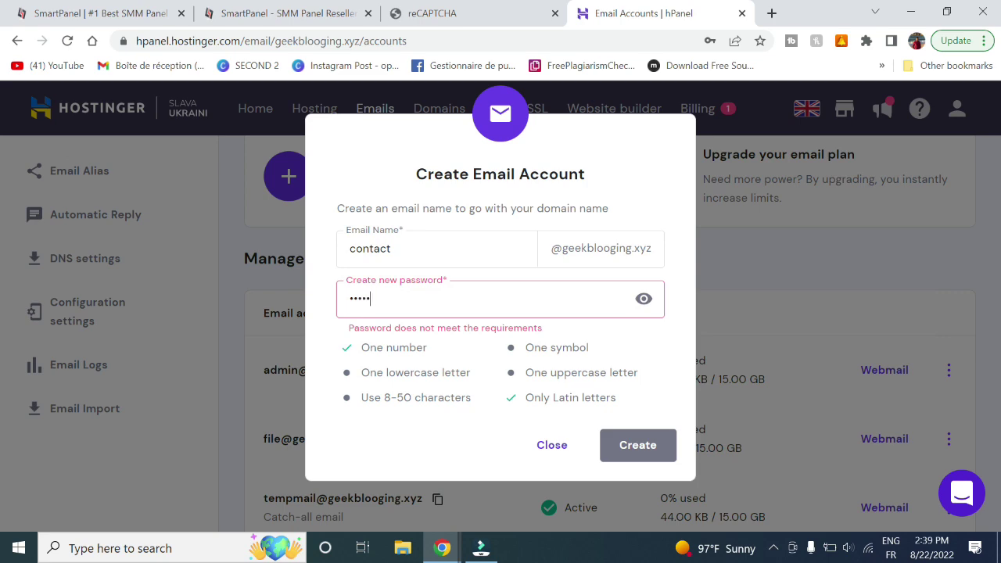
{"action": "key", "text": "Return"}
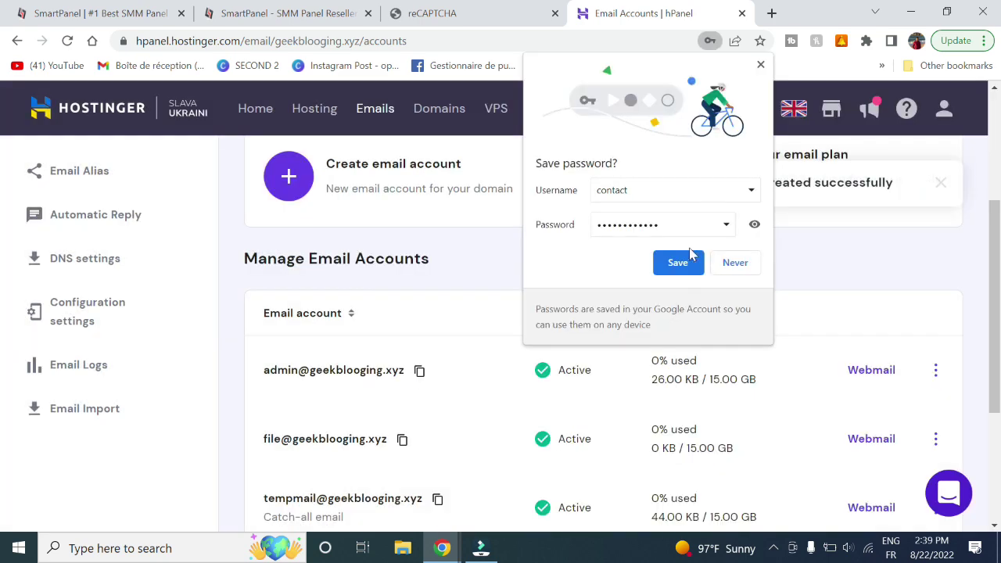
Open the mailbox configuration settings showing smtp.hostinger.com on port 465
{"action": "left_click", "coordinate": [761, 65]}
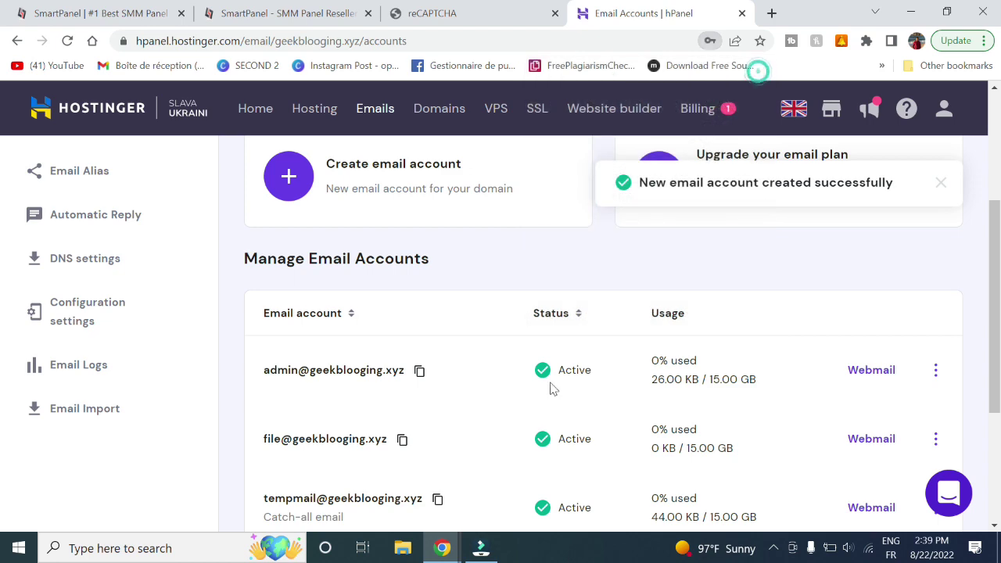
{"action": "scroll", "coordinate": [552, 386], "scroll_direction": "down", "scroll_amount": 2}
{"action": "left_click", "coordinate": [88, 157]}
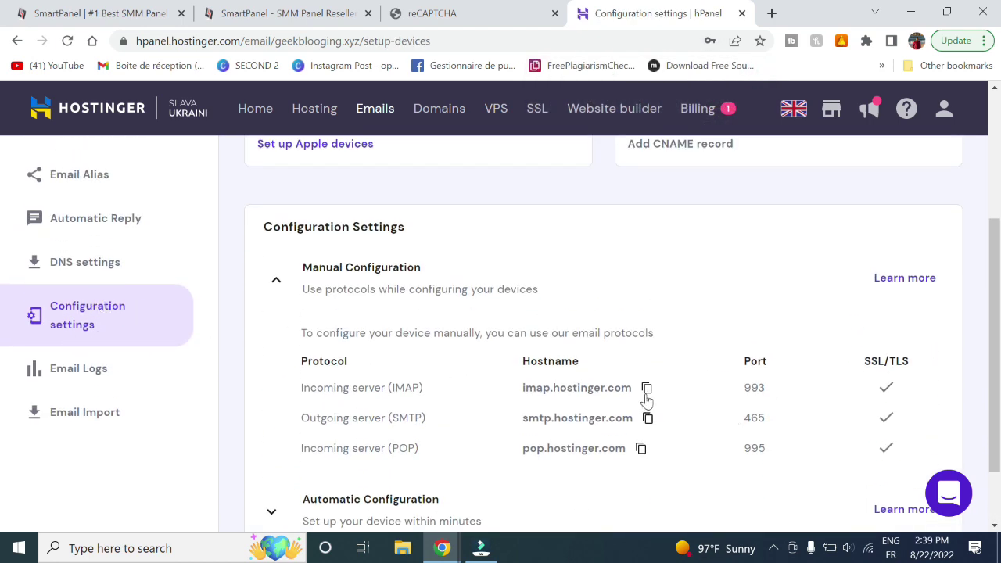
Set SMTP Server to smtp.hostinger.com and port 465, and choose SSL encryption
{"action": "left_click", "coordinate": [310, 6]}
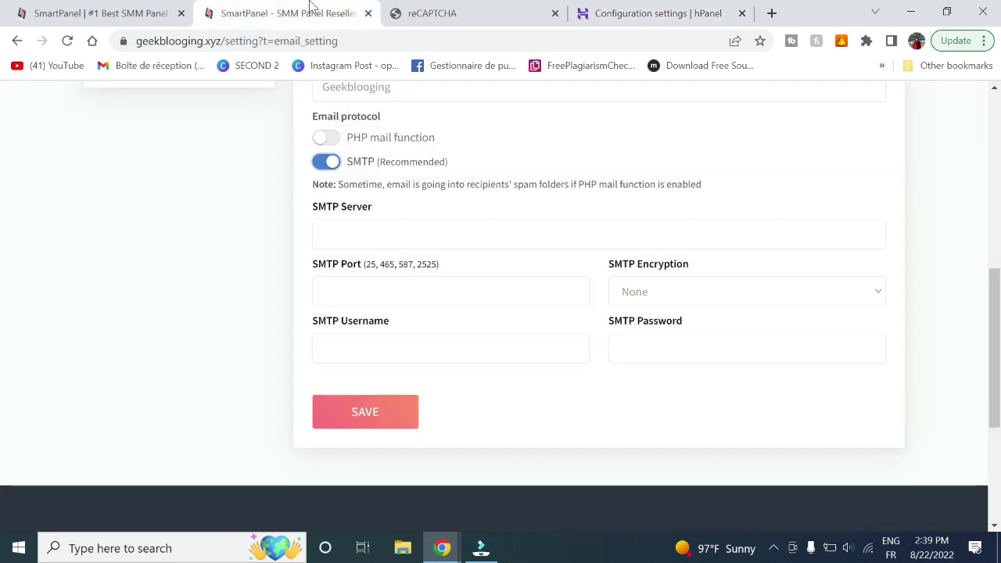
{"action": "left_click", "coordinate": [661, 10]}
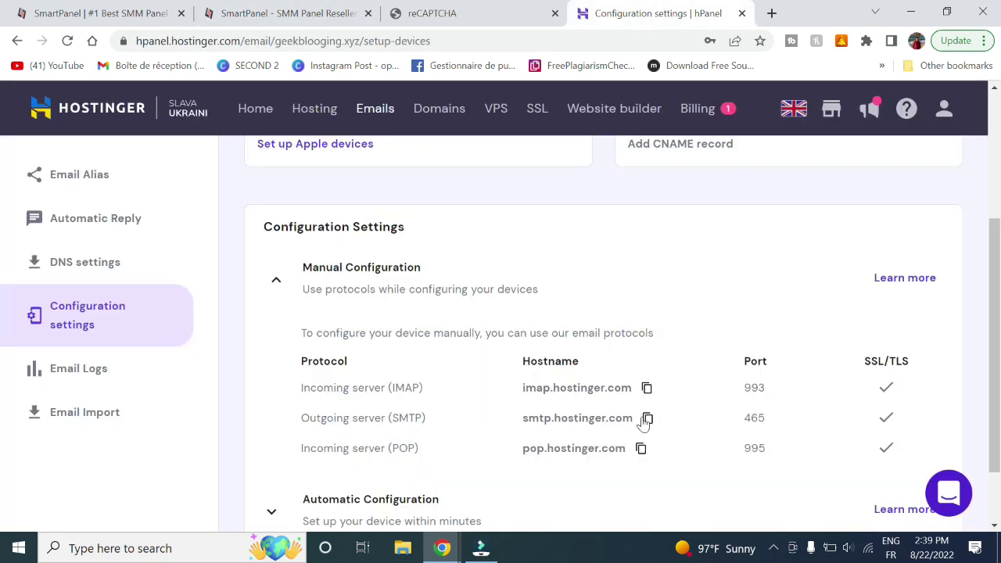
{"action": "right_click", "coordinate": [649, 417]}
{"action": "left_click", "coordinate": [610, 415]}
{"action": "left_click", "coordinate": [649, 418]}
{"action": "left_click", "coordinate": [289, 13]}
{"action": "left_click", "coordinate": [469, 235]}
{"action": "key", "text": "ctrl+v"}
{"action": "left_click", "coordinate": [393, 293]}
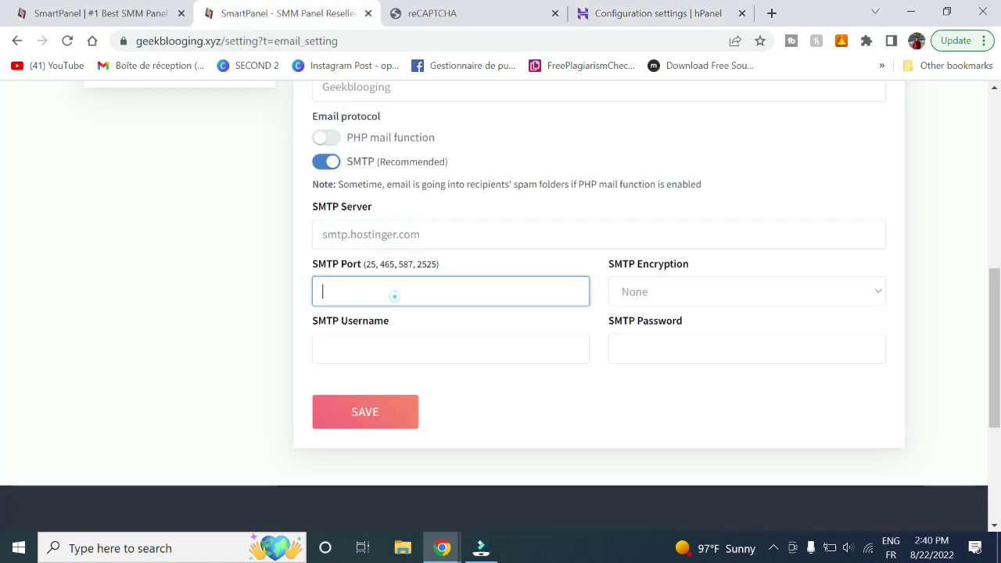
{"action": "type", "text": "465"}
{"action": "left_click", "coordinate": [649, 283]}
{"action": "left_click", "coordinate": [649, 327]}
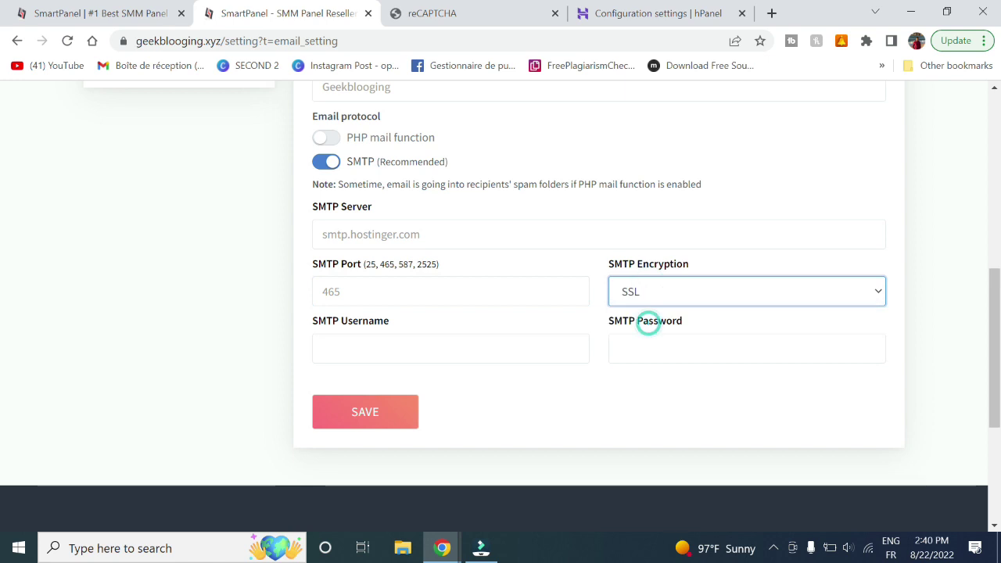
Use the From sender address as SMTP username, enter the mailbox password, and save
{"action": "left_click", "coordinate": [389, 356]}
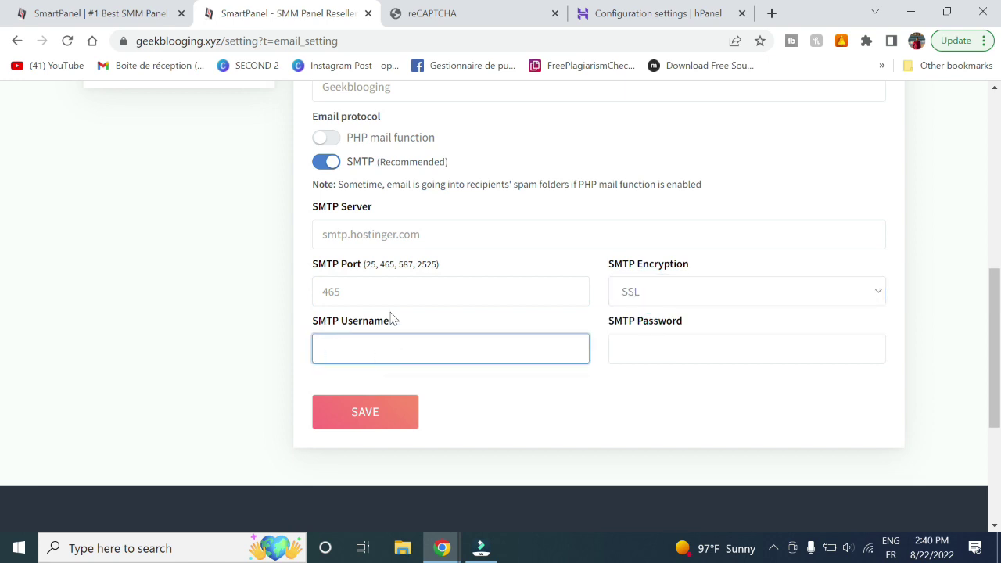
{"action": "left_click", "coordinate": [644, 9]}
{"action": "left_click", "coordinate": [311, 11]}
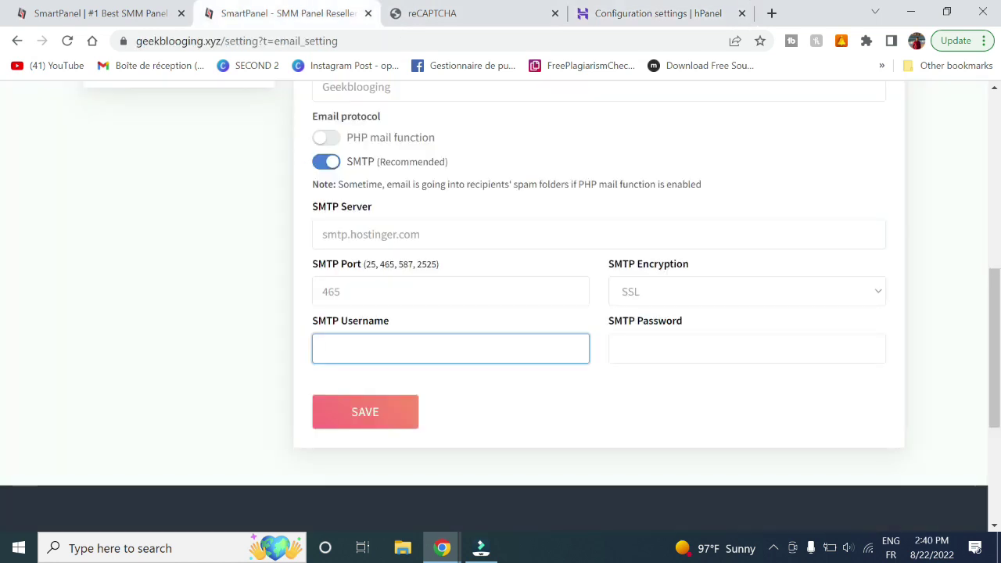
{"action": "scroll", "coordinate": [458, 214], "scroll_direction": "up", "scroll_amount": 2}
{"action": "double_click", "coordinate": [446, 140]}
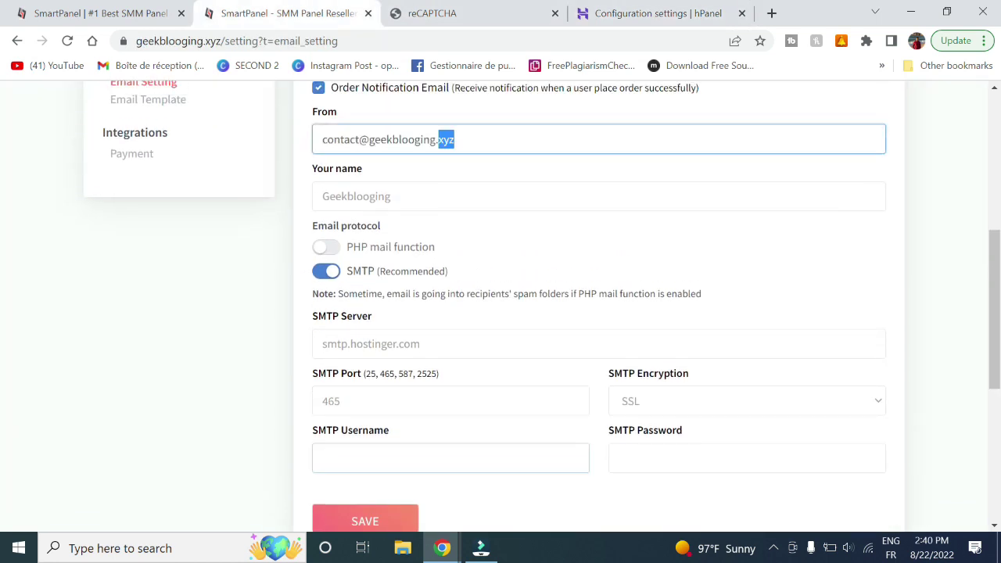
{"action": "key", "text": "ctrl+a"}
{"action": "key", "text": "BackSpace"}
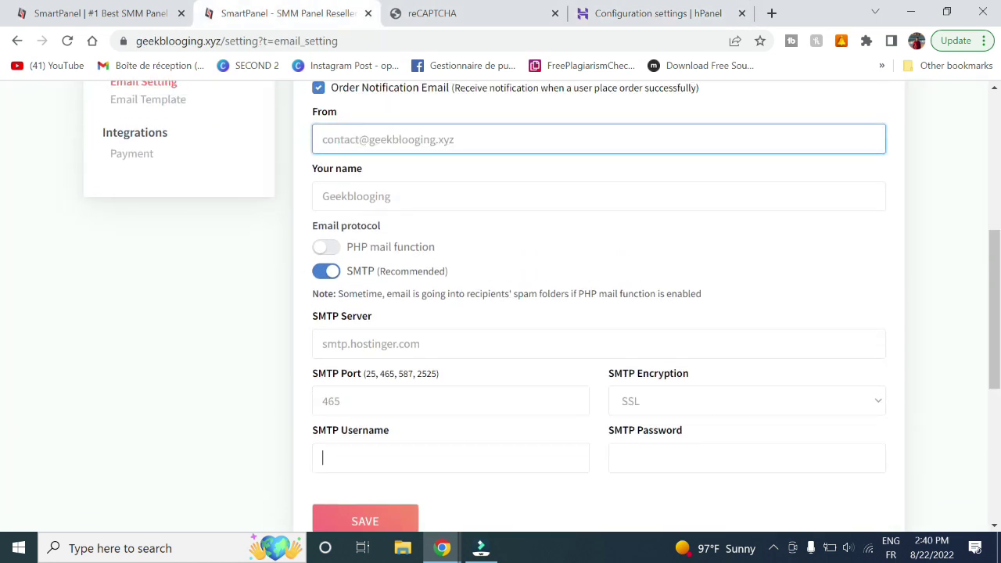
{"action": "left_click", "coordinate": [393, 454]}
{"action": "key", "text": "ctrl+v"}
{"action": "left_click", "coordinate": [658, 456]}
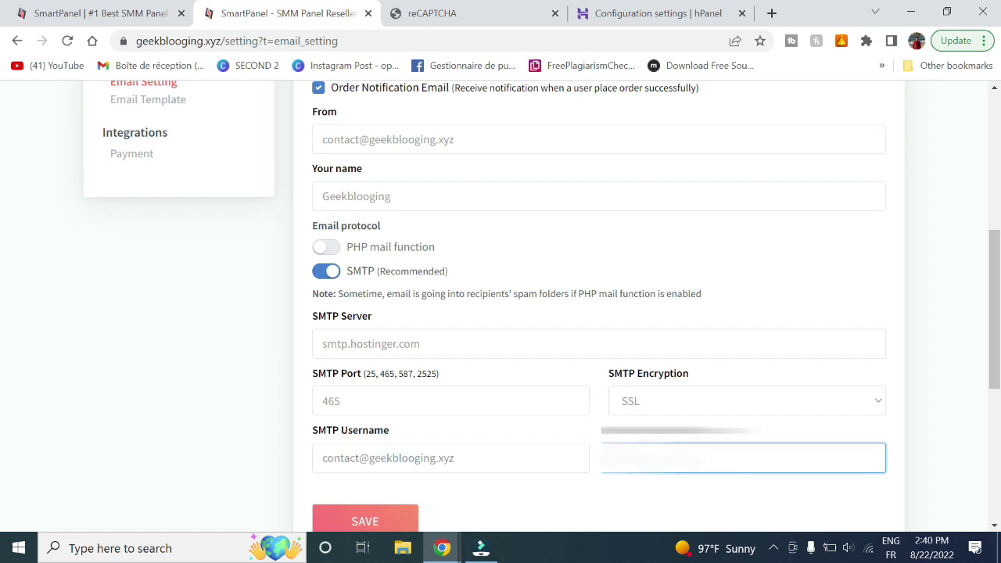
{"action": "key", "text": "Return"}
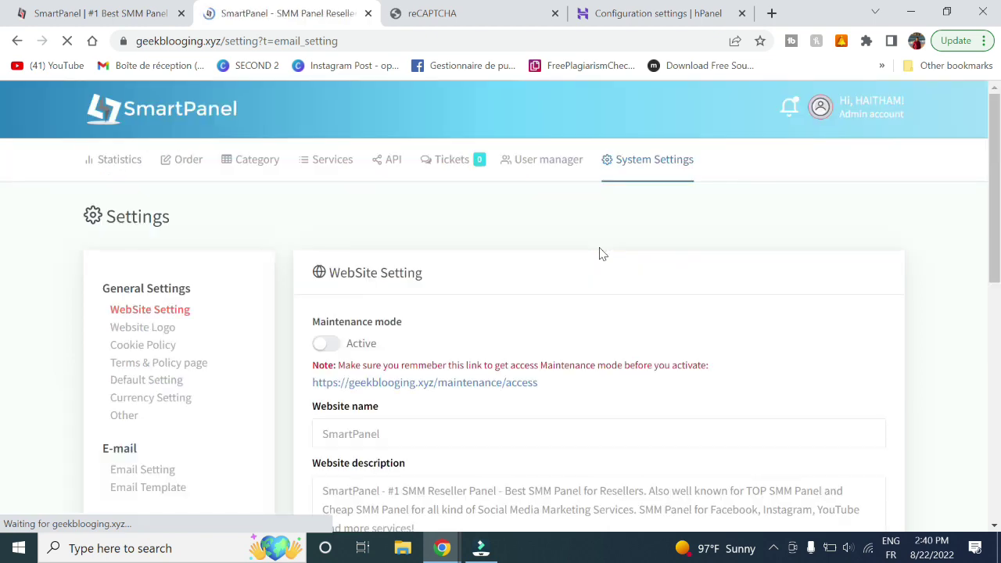
{"action": "scroll", "coordinate": [217, 322], "scroll_direction": "down", "scroll_amount": 3}
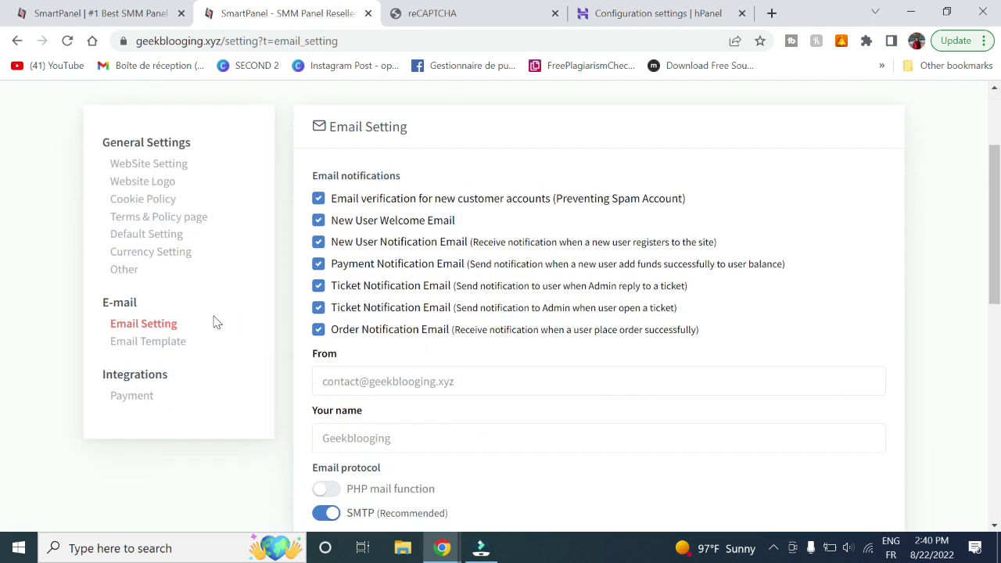
Scroll through the default Email Template page, then go to Integrations > Payment
{"action": "left_click", "coordinate": [165, 341]}
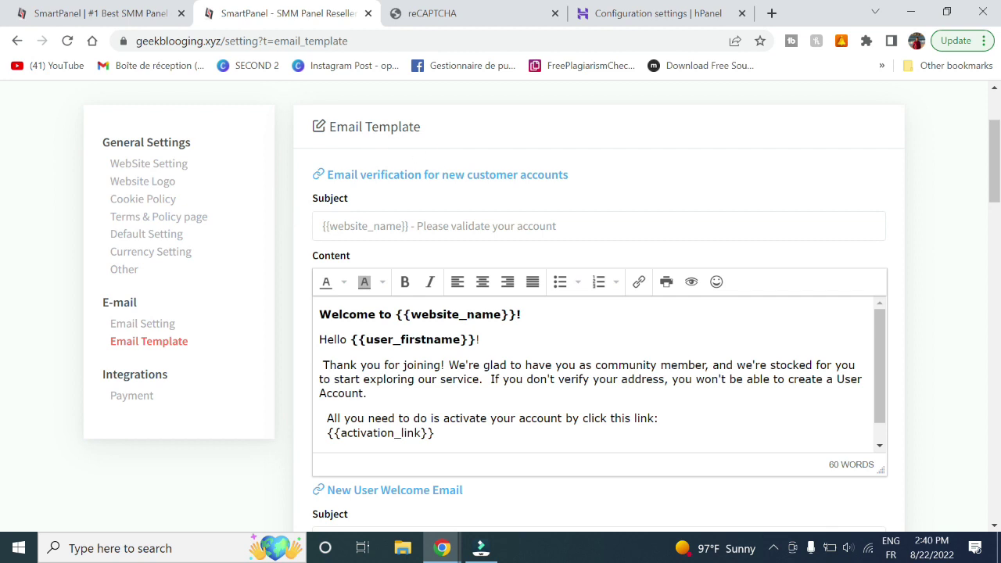
{"action": "scroll", "coordinate": [599, 376], "scroll_direction": "down", "scroll_amount": 3}
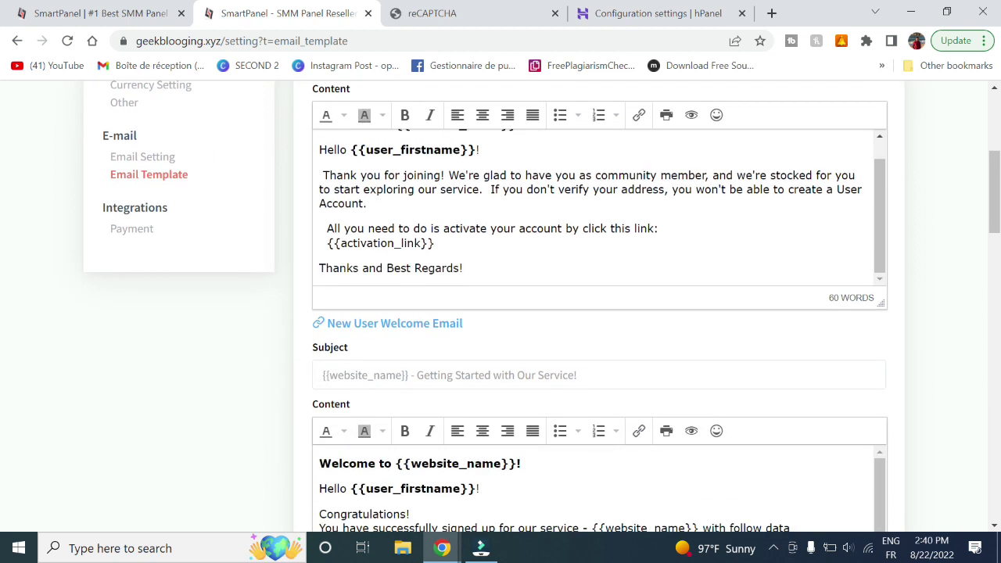
{"action": "scroll", "coordinate": [599, 313], "scroll_direction": "down", "scroll_amount": 5}
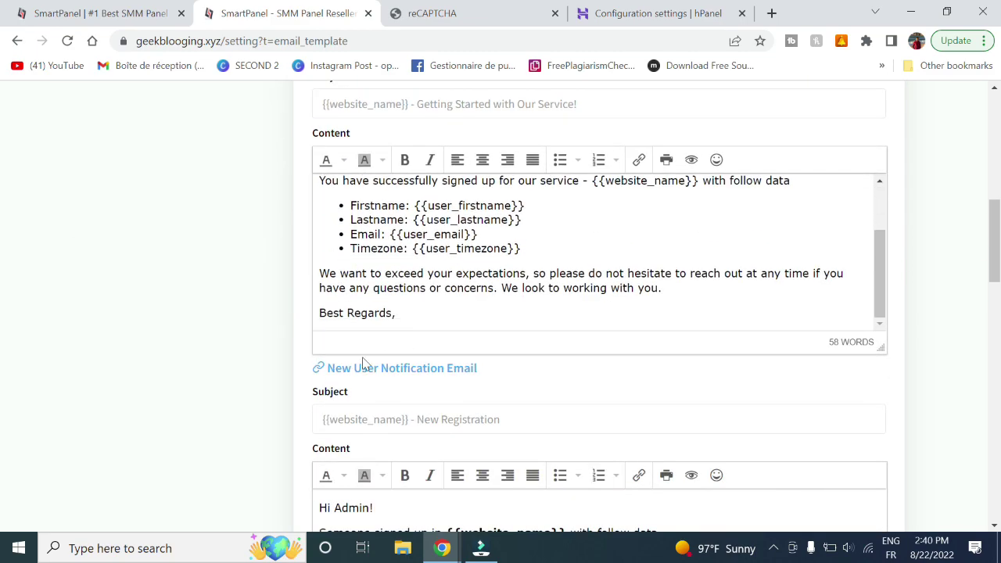
{"action": "scroll", "coordinate": [284, 376], "scroll_direction": "down", "scroll_amount": 10}
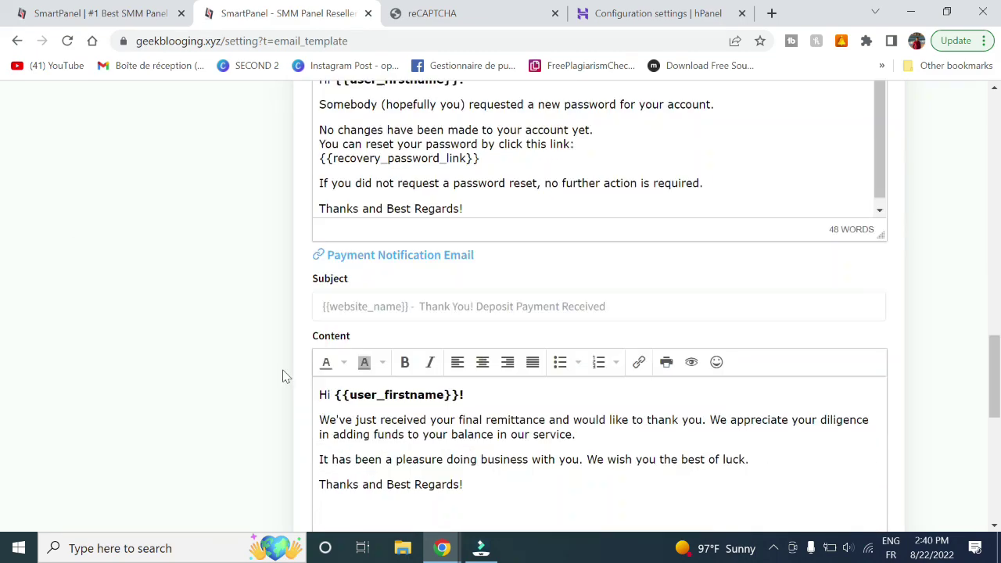
{"action": "scroll", "coordinate": [284, 376], "scroll_direction": "up", "scroll_amount": 15}
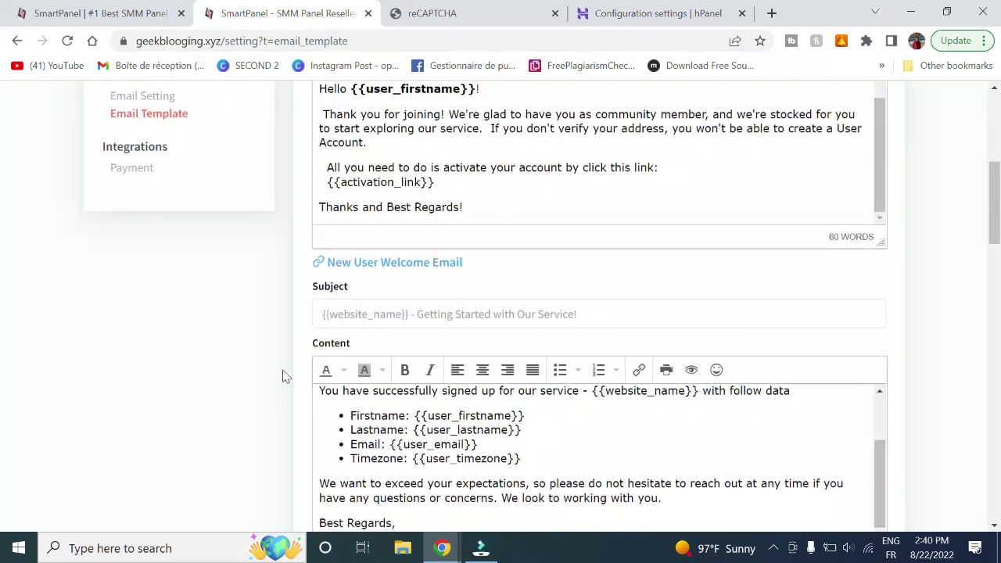
{"action": "scroll", "coordinate": [128, 440], "scroll_direction": "down", "scroll_amount": 1}
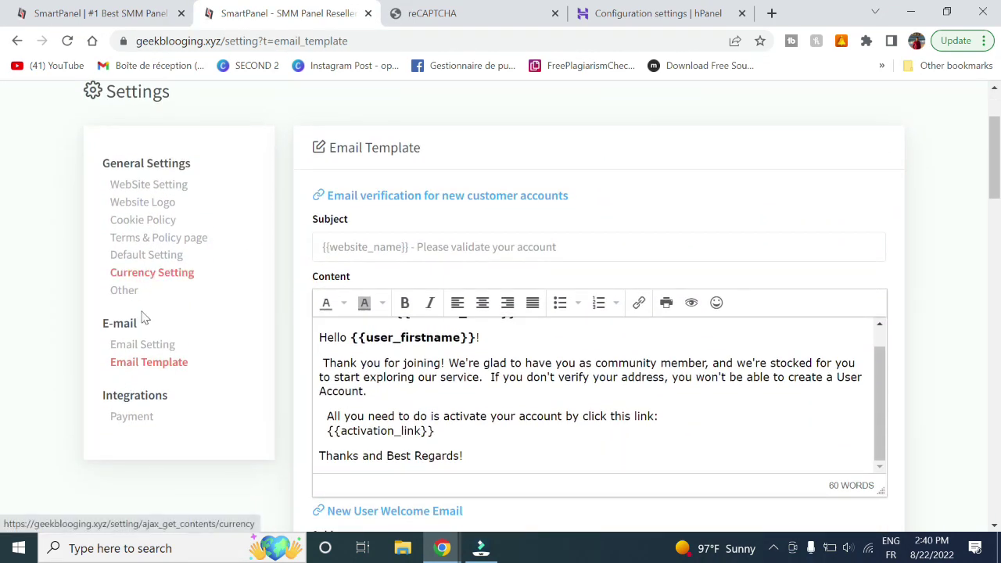
{"action": "right_click", "coordinate": [145, 427]}
{"action": "left_click", "coordinate": [125, 421]}
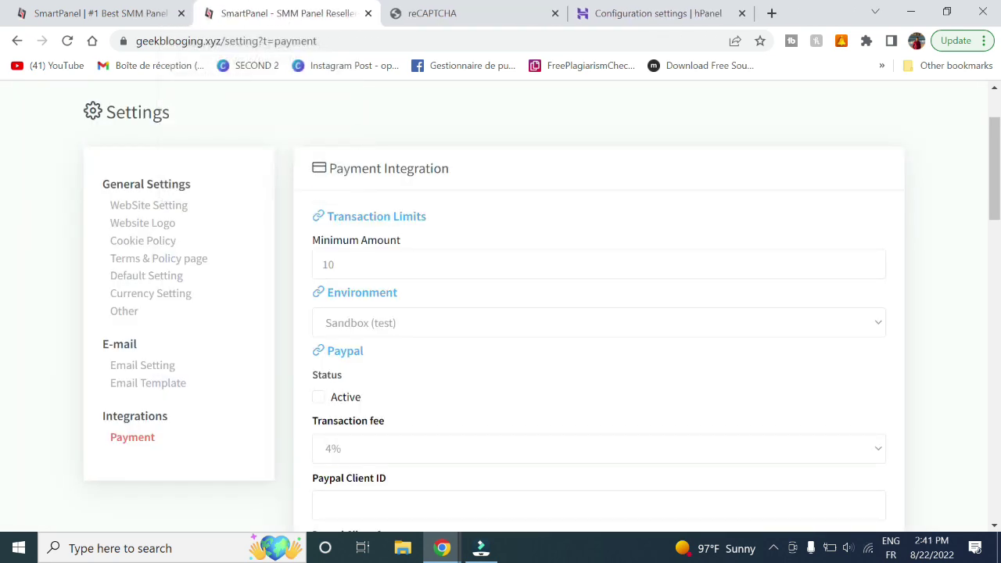
Set minimum amount to 5, keep Sandbox environment, and activate PayPal with a 5% transaction fee
{"action": "left_click", "coordinate": [358, 264]}
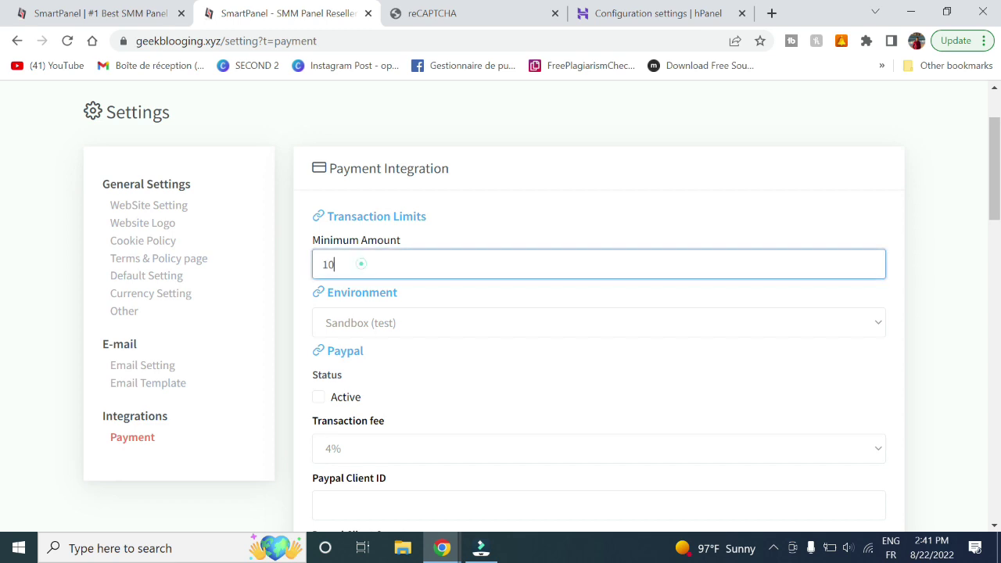
{"action": "left_click_drag", "start_coordinate": [358, 263], "coordinate": [302, 273]}
{"action": "left_click", "coordinate": [404, 331]}
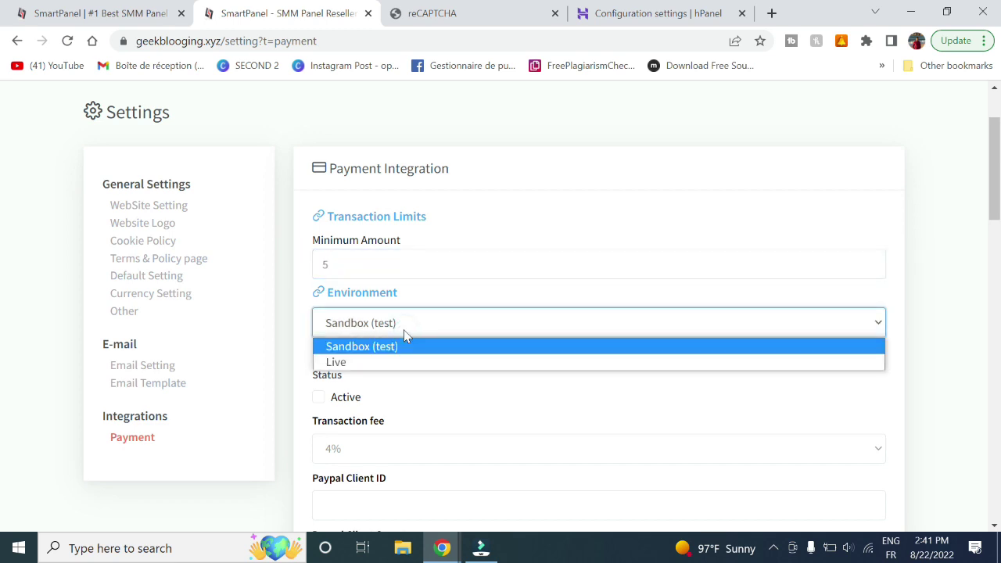
{"action": "left_click", "coordinate": [399, 328]}
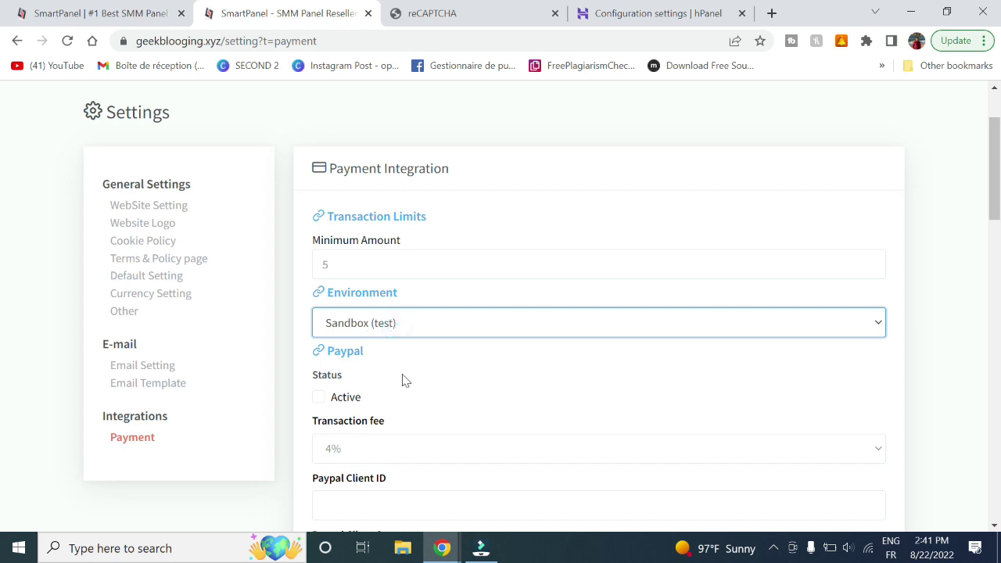
{"action": "scroll", "coordinate": [404, 381], "scroll_direction": "down", "scroll_amount": 1}
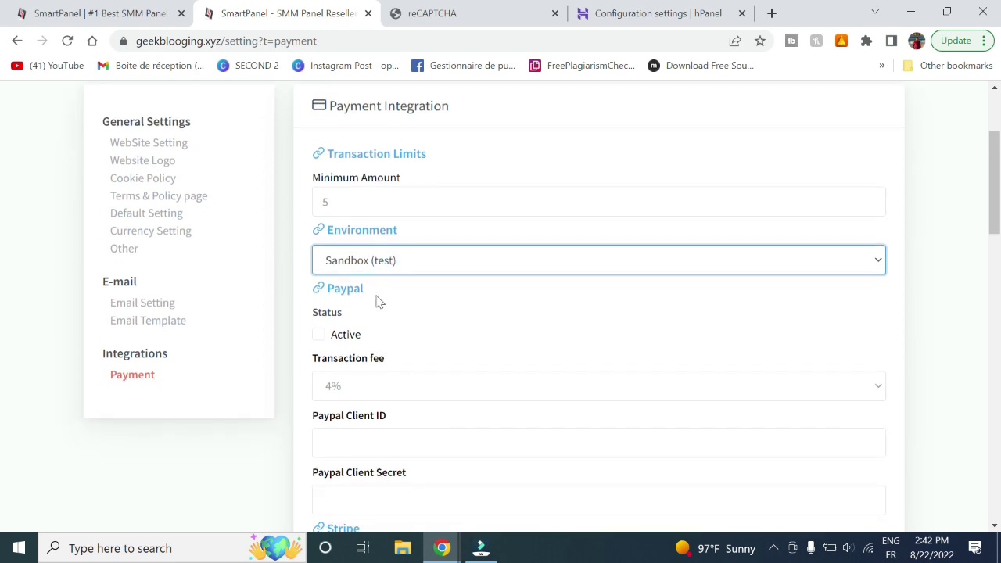
{"action": "left_click", "coordinate": [319, 335]}
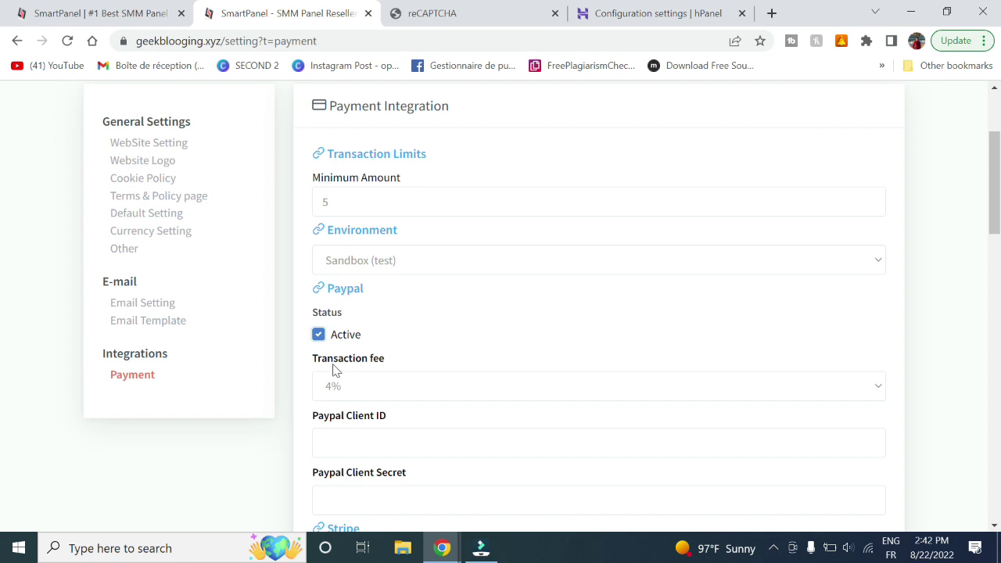
{"action": "left_click", "coordinate": [389, 395]}
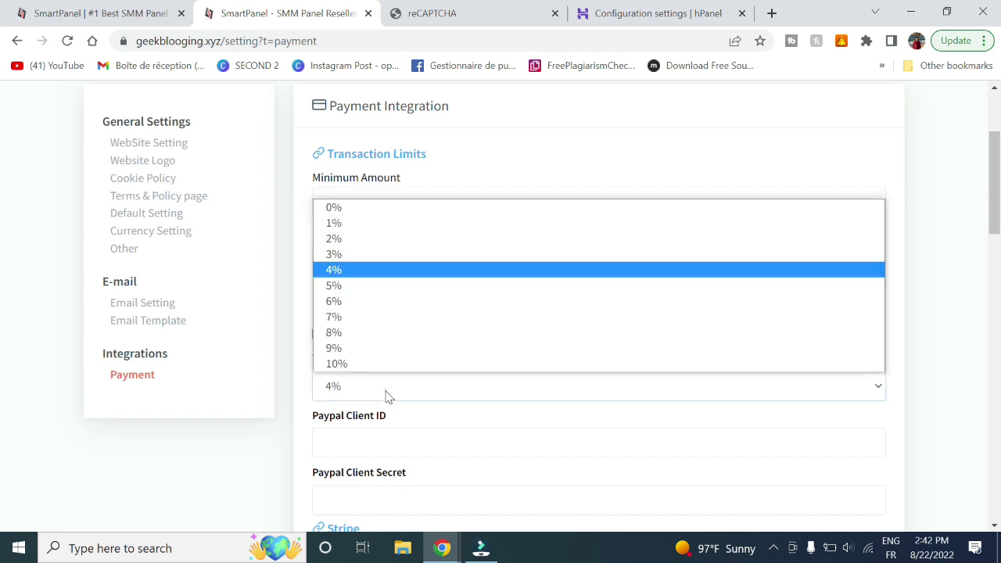
{"action": "left_click", "coordinate": [407, 285]}
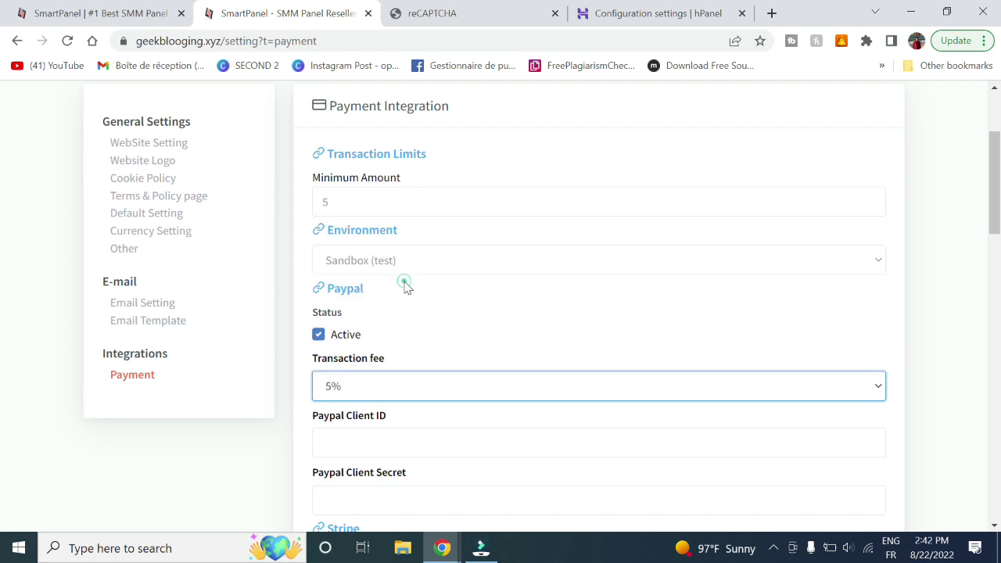
{"action": "scroll", "coordinate": [438, 344], "scroll_direction": "down", "scroll_amount": 3}
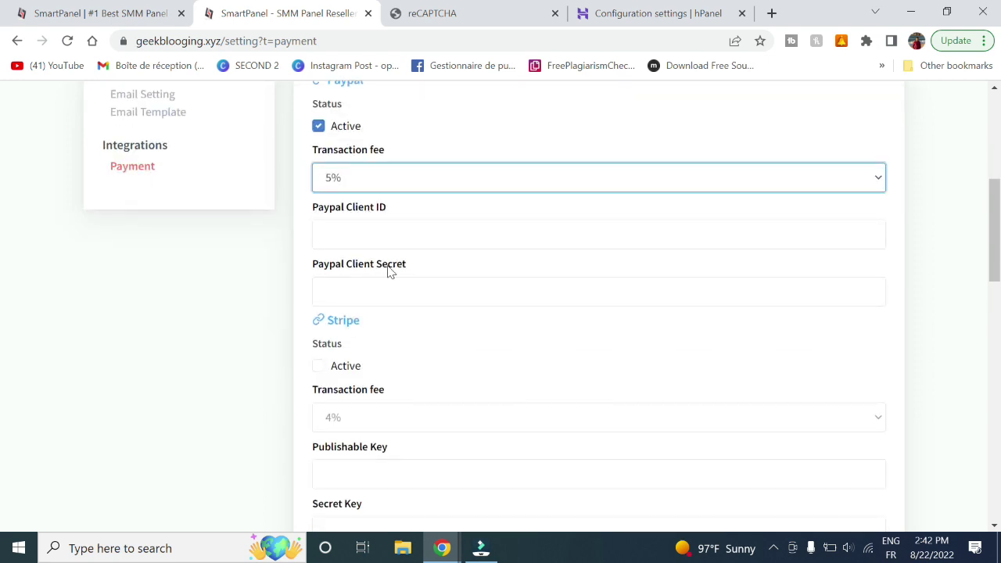
Go to the PayPal Developer site in a new tab and log in
{"action": "left_click", "coordinate": [771, 14]}
{"action": "type", "text": "pay"}
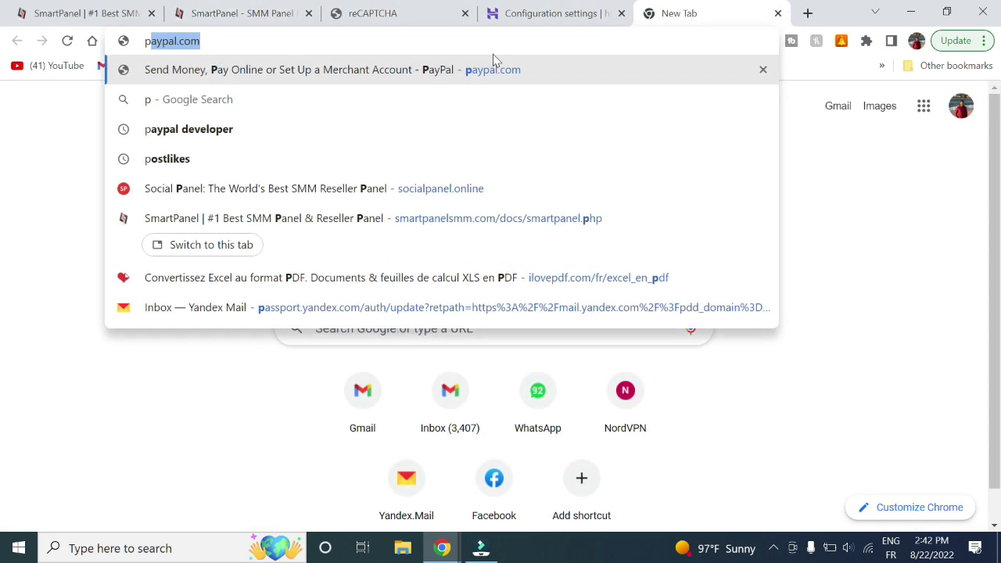
{"action": "type", "text": "p"}
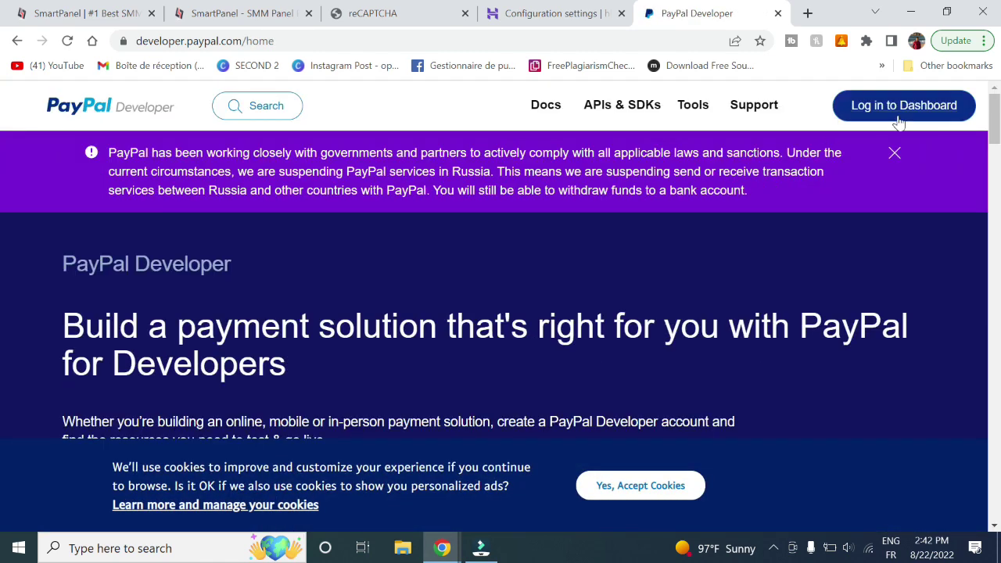
{"action": "left_click", "coordinate": [904, 110]}
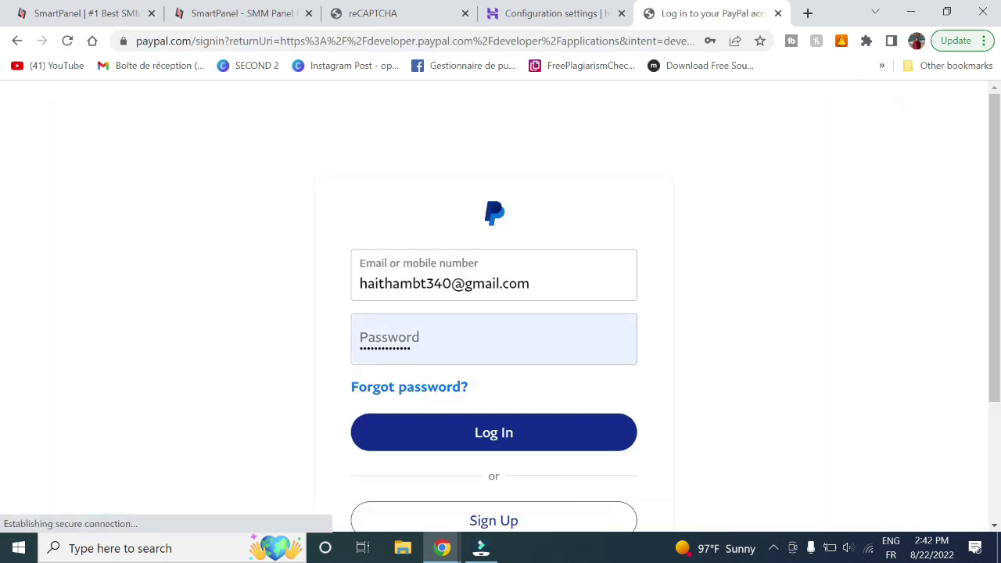
{"action": "left_click", "coordinate": [475, 448]}
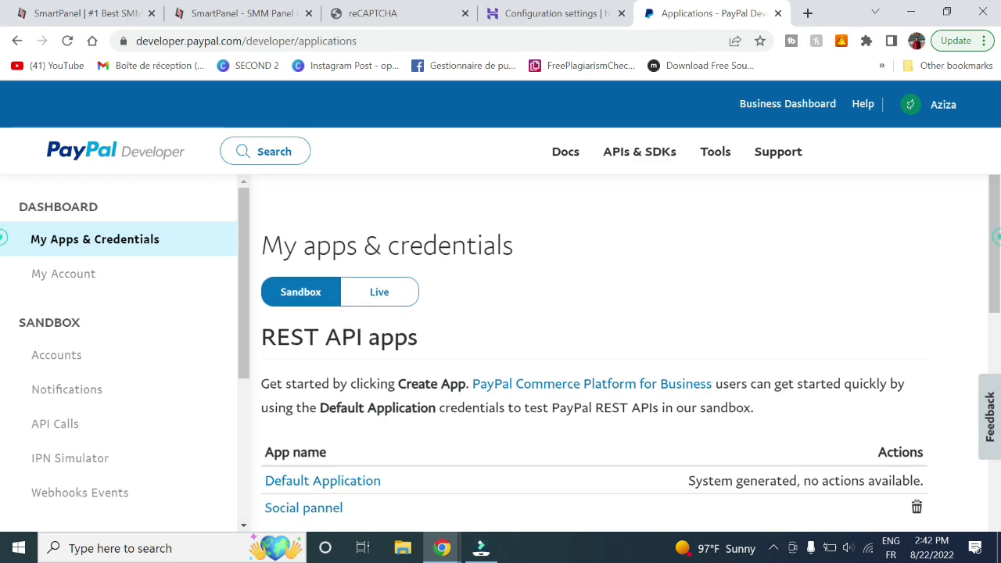
{"action": "left_click_drag", "start_coordinate": [1000, 268], "coordinate": [999, 355]}
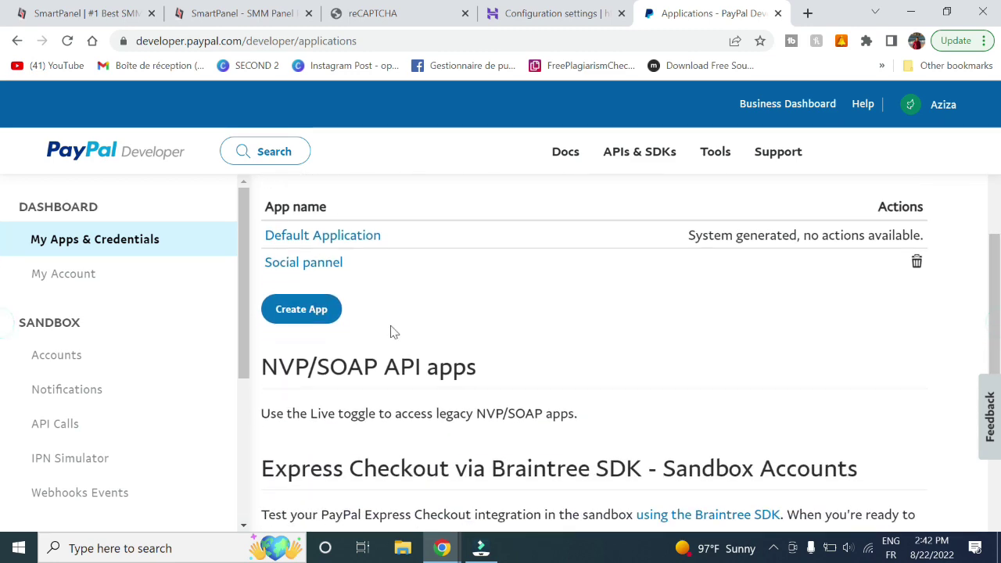
Create a sandbox Merchant app named 'greekblooging'
{"action": "left_click", "coordinate": [324, 313]}
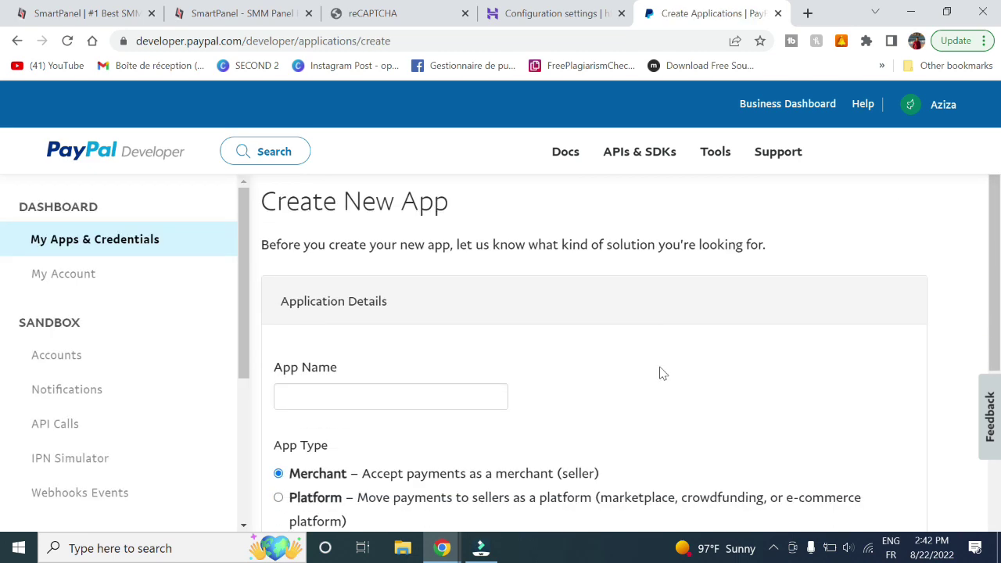
{"action": "scroll", "coordinate": [398, 309], "scroll_direction": "down", "scroll_amount": 1}
{"action": "left_click", "coordinate": [397, 320]}
{"action": "type", "text": "greekn"}
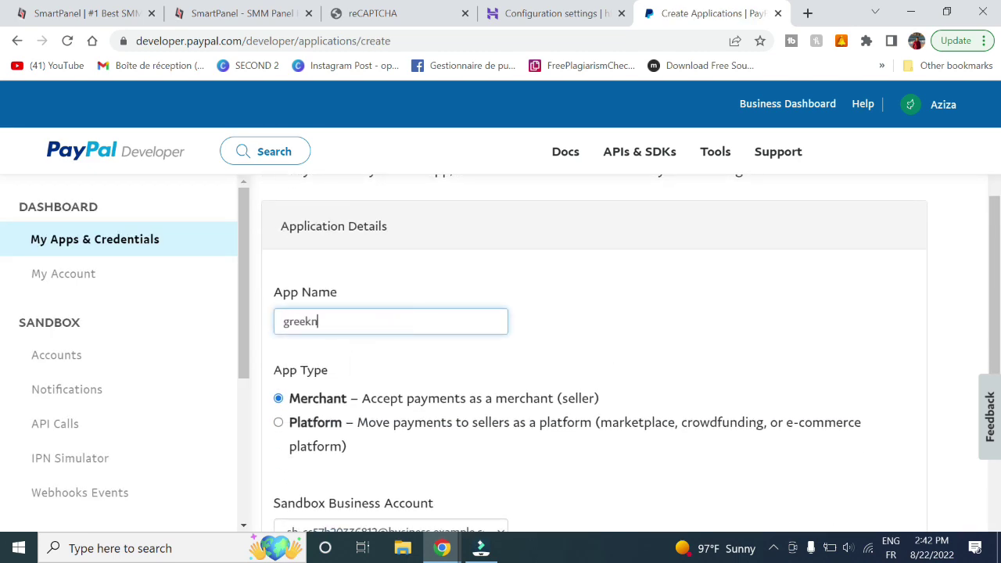
{"action": "scroll", "coordinate": [496, 206], "scroll_direction": "down", "scroll_amount": 2}
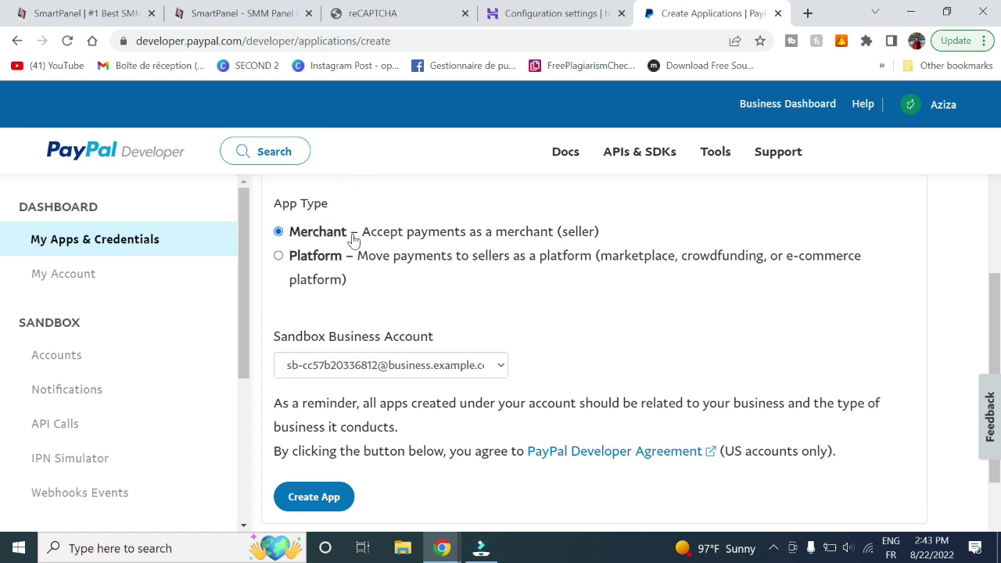
{"action": "left_click", "coordinate": [324, 496]}
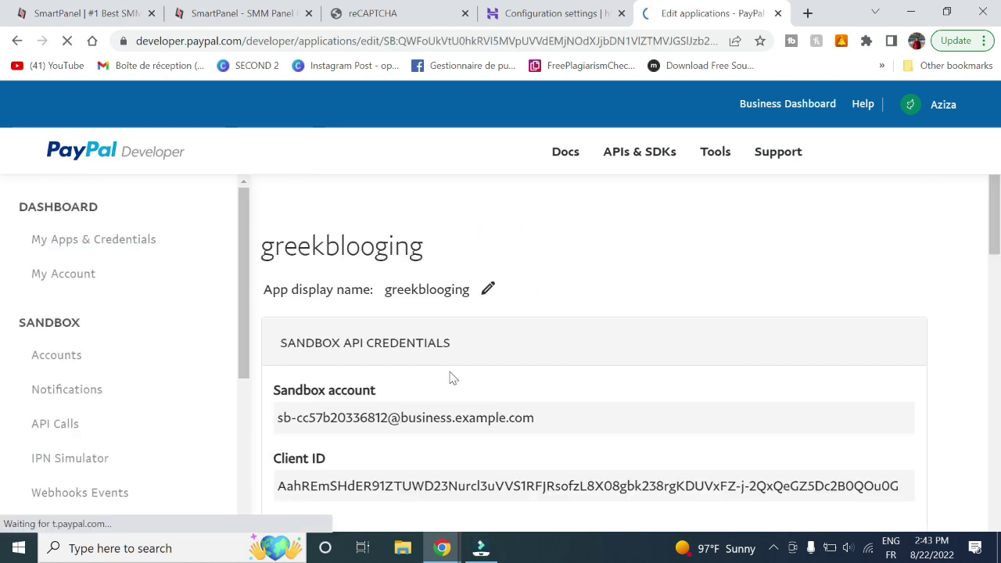
Paste the sandbox app's Client ID into SmartPanel's Paypal Client ID field
{"action": "scroll", "coordinate": [461, 354], "scroll_direction": "down", "scroll_amount": 1}
{"action": "scroll", "coordinate": [462, 354], "scroll_direction": "down", "scroll_amount": 1}
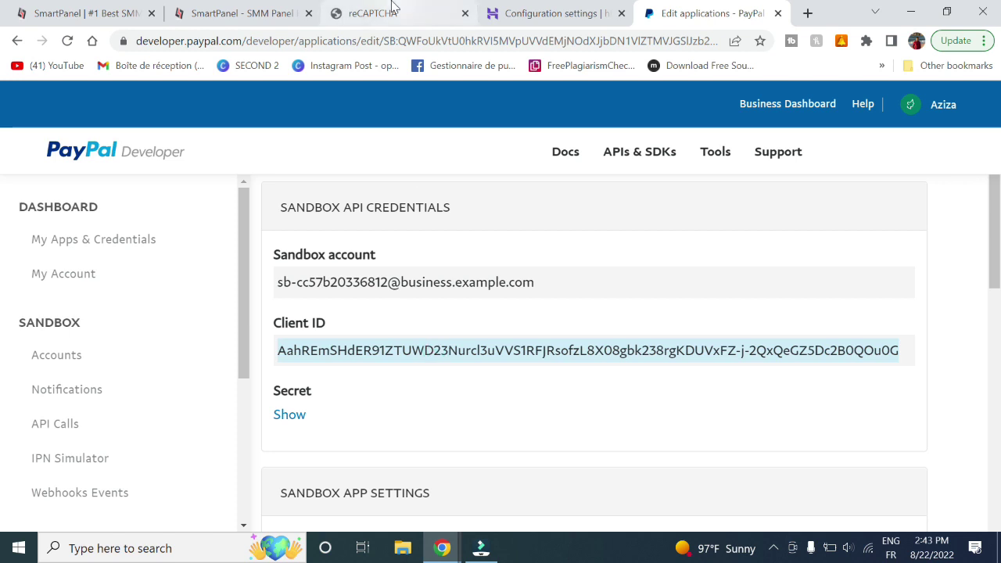
{"action": "left_click", "coordinate": [241, 11]}
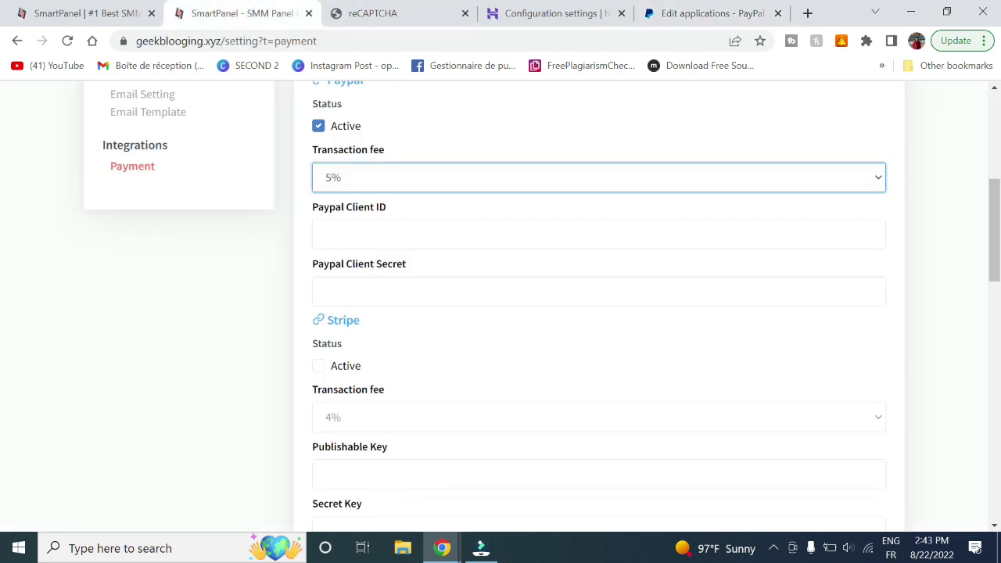
{"action": "left_click", "coordinate": [387, 233]}
{"action": "type", "text": "AahREmSHdER91ZTUWD23Nurcl3uVVS1RFJRsofzL8X08gbk238rgKDUVxFZ-j-2QxQeGZ5Dc2B0QOu0G"}
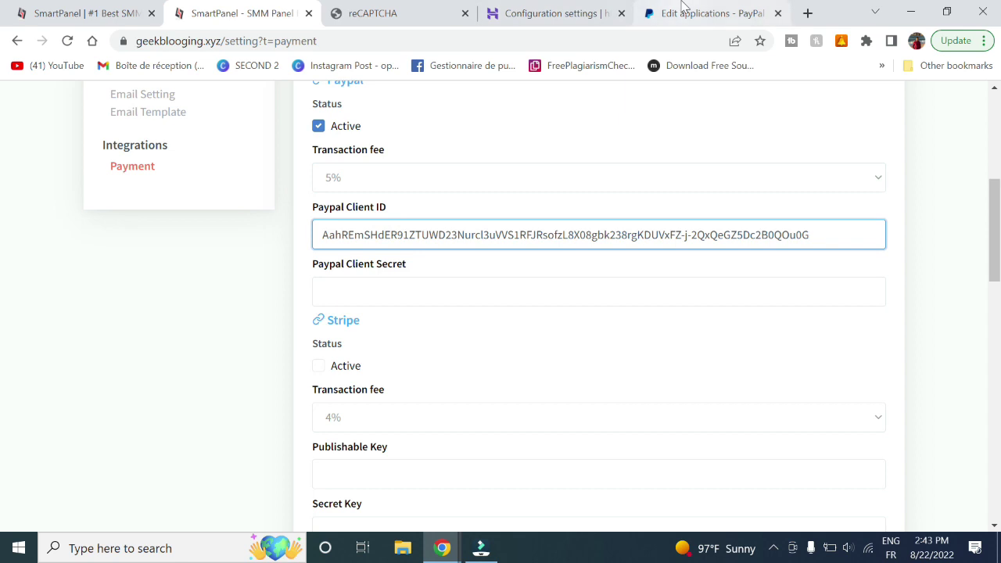
Reveal the PayPal app's client secret and copy it
{"action": "left_click", "coordinate": [683, 8]}
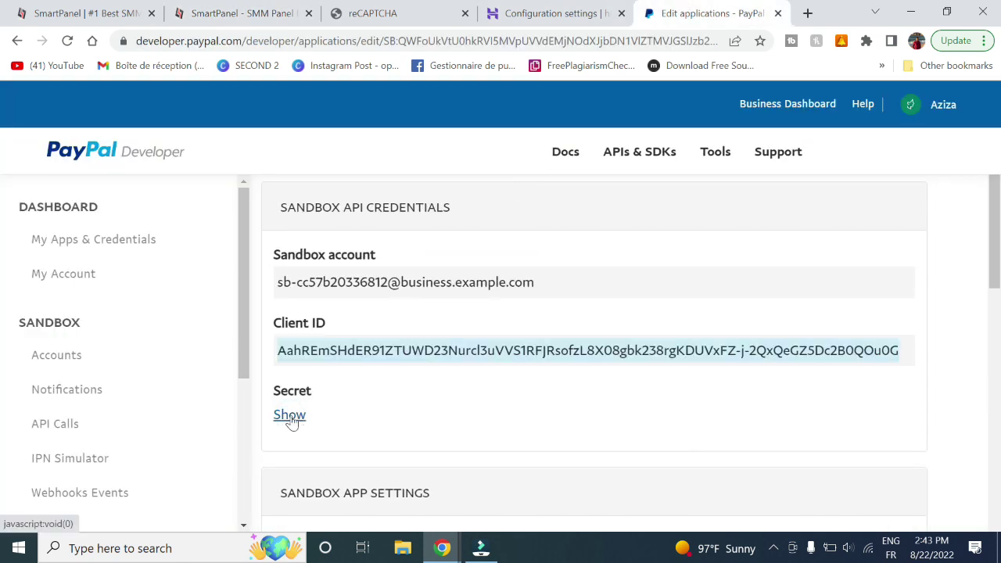
{"action": "scroll", "coordinate": [418, 436], "scroll_direction": "down", "scroll_amount": 1}
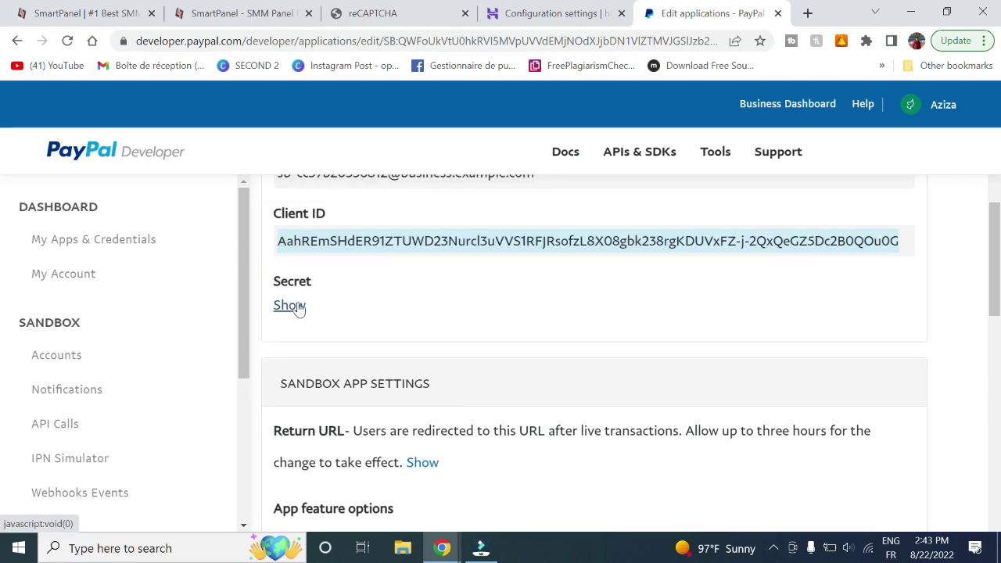
{"action": "scroll", "coordinate": [297, 306], "scroll_direction": "up", "scroll_amount": 2}
{"action": "scroll", "coordinate": [298, 305], "scroll_direction": "down", "scroll_amount": 5}
{"action": "scroll", "coordinate": [298, 308], "scroll_direction": "down", "scroll_amount": 1}
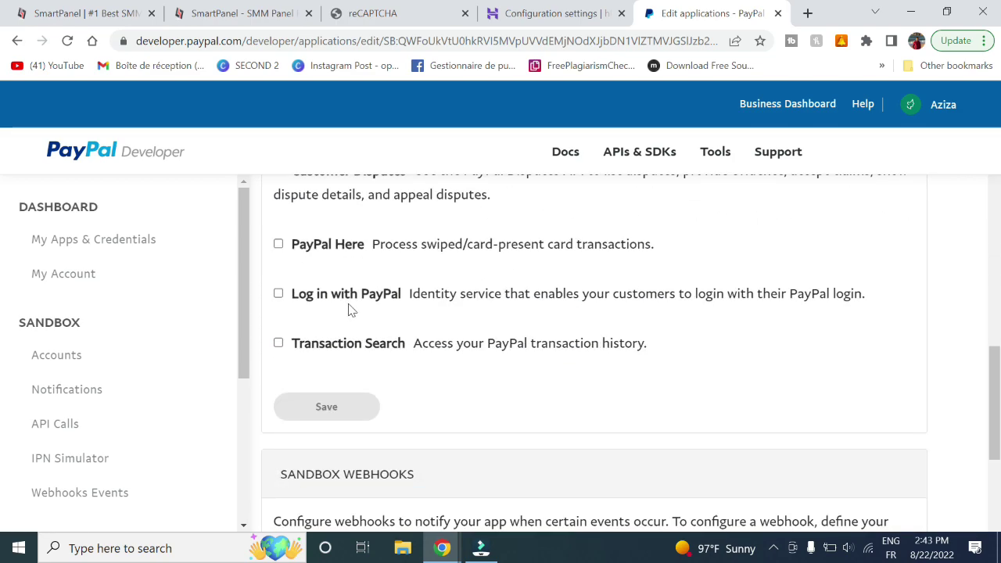
{"action": "scroll", "coordinate": [433, 384], "scroll_direction": "down", "scroll_amount": 3}
{"action": "scroll", "coordinate": [433, 384], "scroll_direction": "up", "scroll_amount": 10}
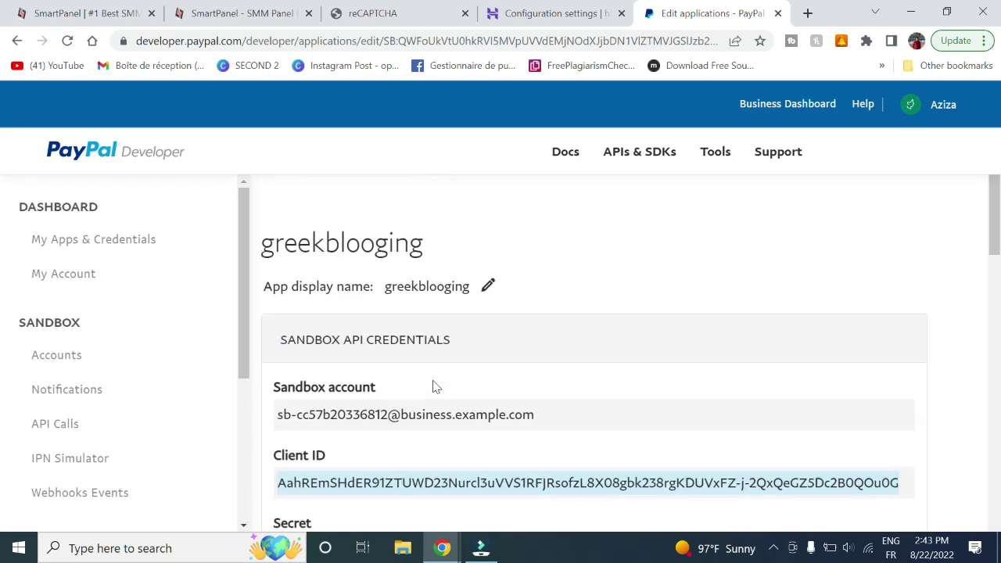
{"action": "left_click", "coordinate": [69, 40]}
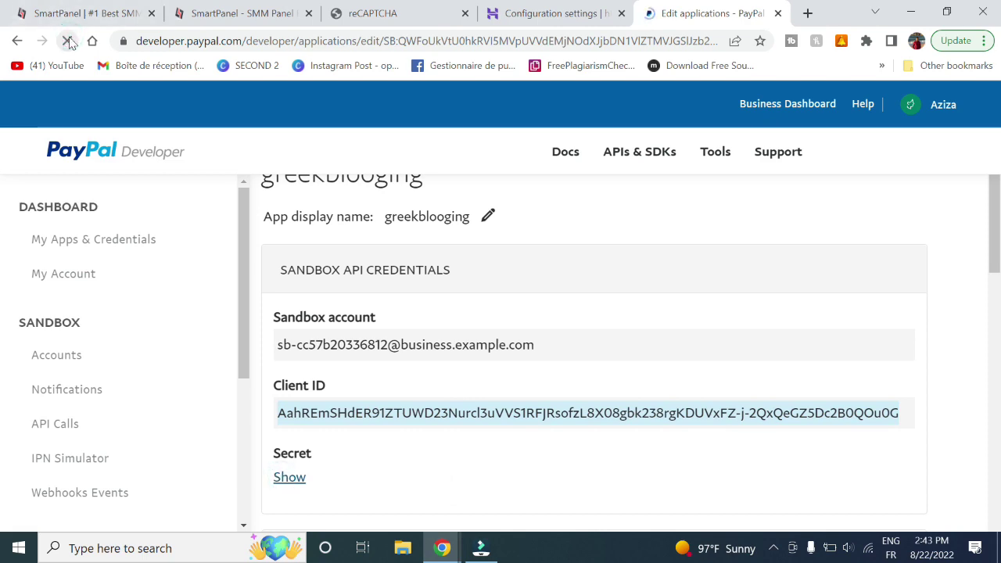
{"action": "scroll", "coordinate": [439, 328], "scroll_direction": "down", "scroll_amount": 2}
{"action": "left_click", "coordinate": [288, 383]}
{"action": "scroll", "coordinate": [293, 395], "scroll_direction": "down", "scroll_amount": 1}
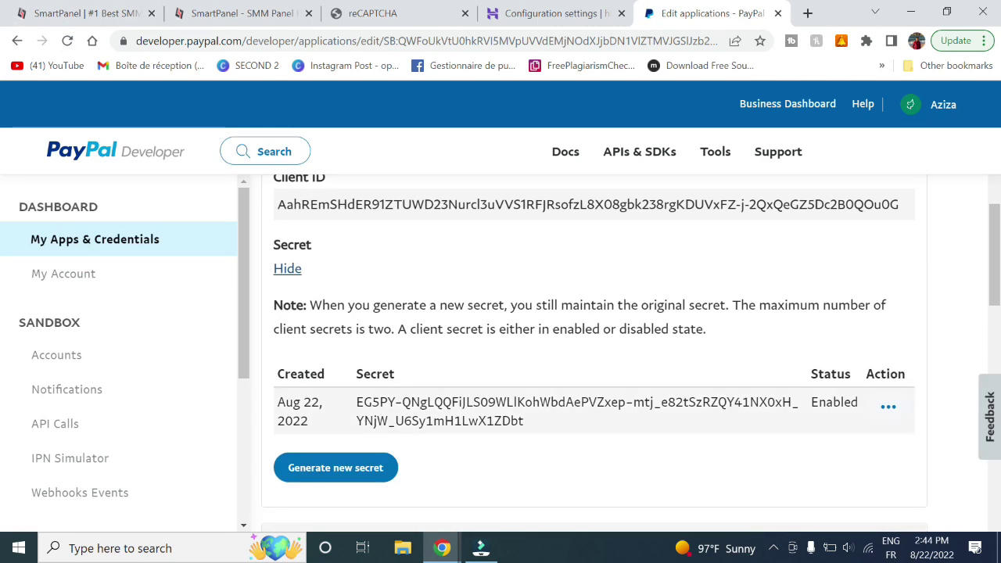
{"action": "triple_click", "coordinate": [438, 411]}
{"action": "key", "text": "ctrl+c"}
Paste the secret into Paypal Client Secret and save the payment integration settings
{"action": "left_click", "coordinate": [243, 13]}
{"action": "left_click", "coordinate": [402, 304]}
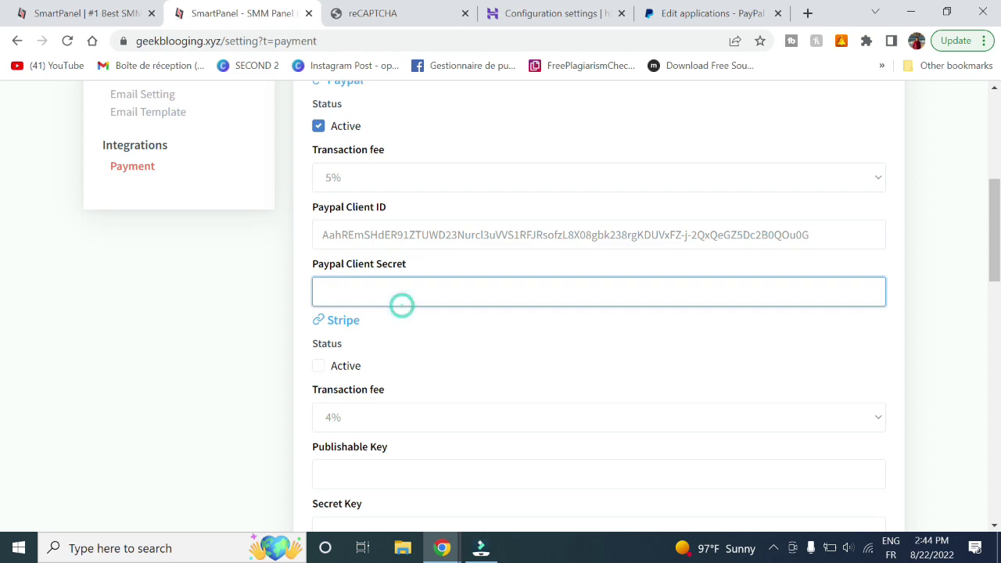
{"action": "key", "text": "ctrl+v"}
{"action": "scroll", "coordinate": [598, 313], "scroll_direction": "down", "scroll_amount": 10}
{"action": "scroll", "coordinate": [598, 312], "scroll_direction": "up", "scroll_amount": 6}
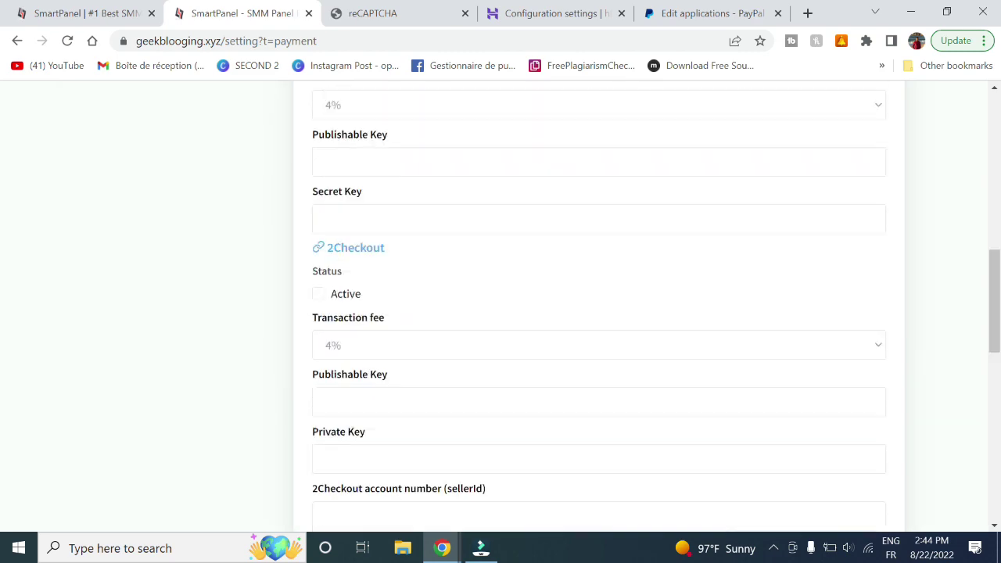
{"action": "scroll", "coordinate": [599, 313], "scroll_direction": "up", "scroll_amount": 3}
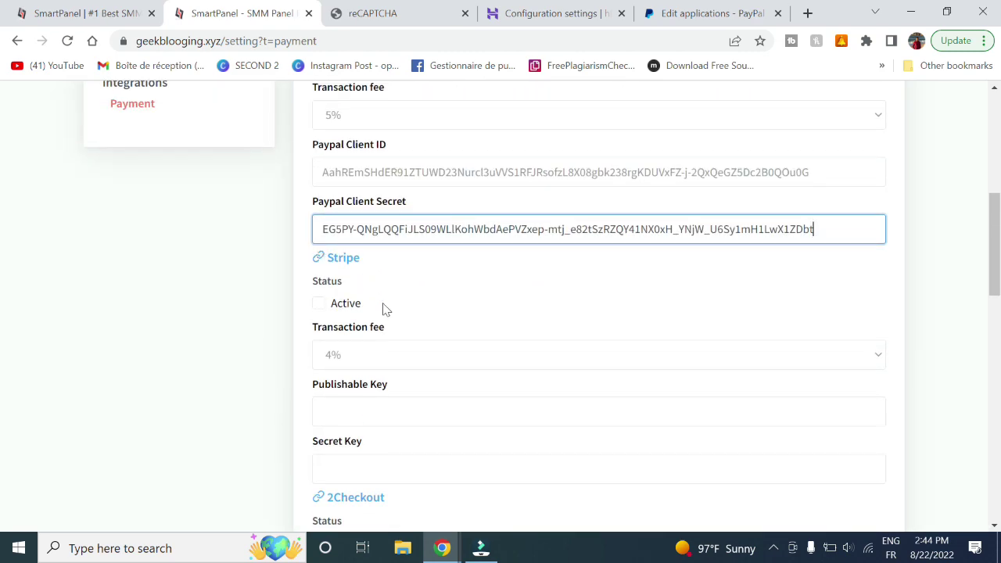
{"action": "scroll", "coordinate": [384, 309], "scroll_direction": "down", "scroll_amount": 3}
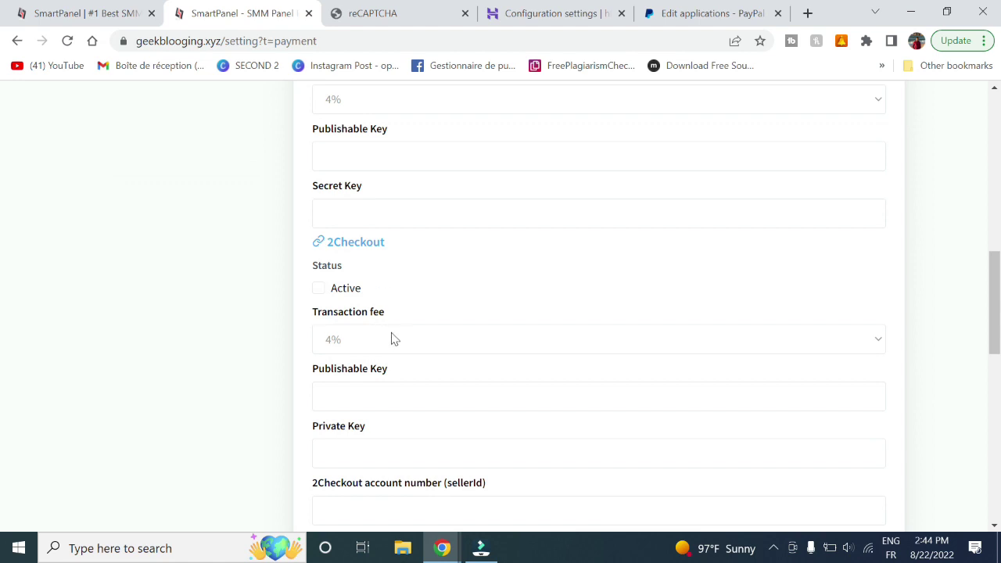
{"action": "scroll", "coordinate": [393, 339], "scroll_direction": "down", "scroll_amount": 2}
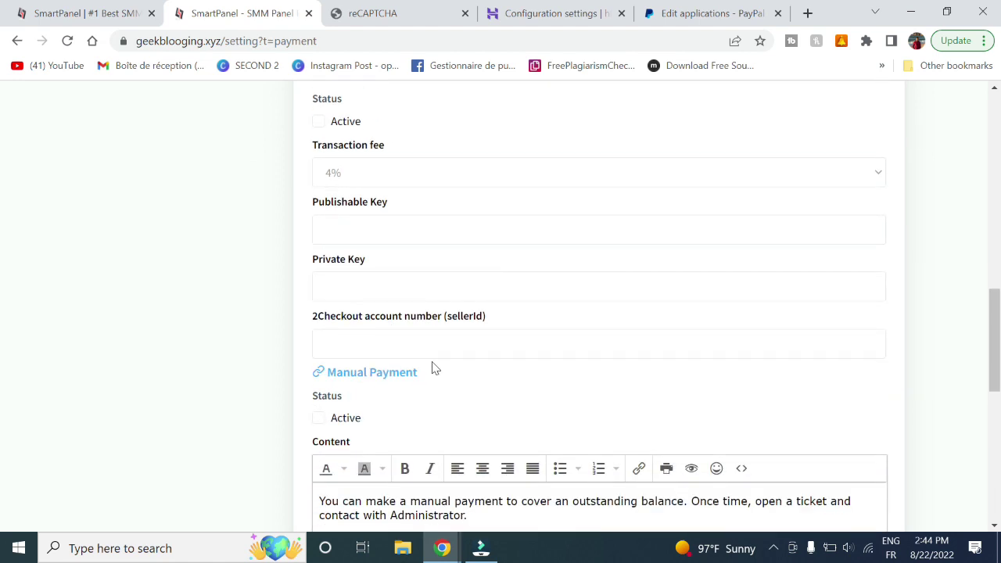
{"action": "scroll", "coordinate": [379, 408], "scroll_direction": "down", "scroll_amount": 1}
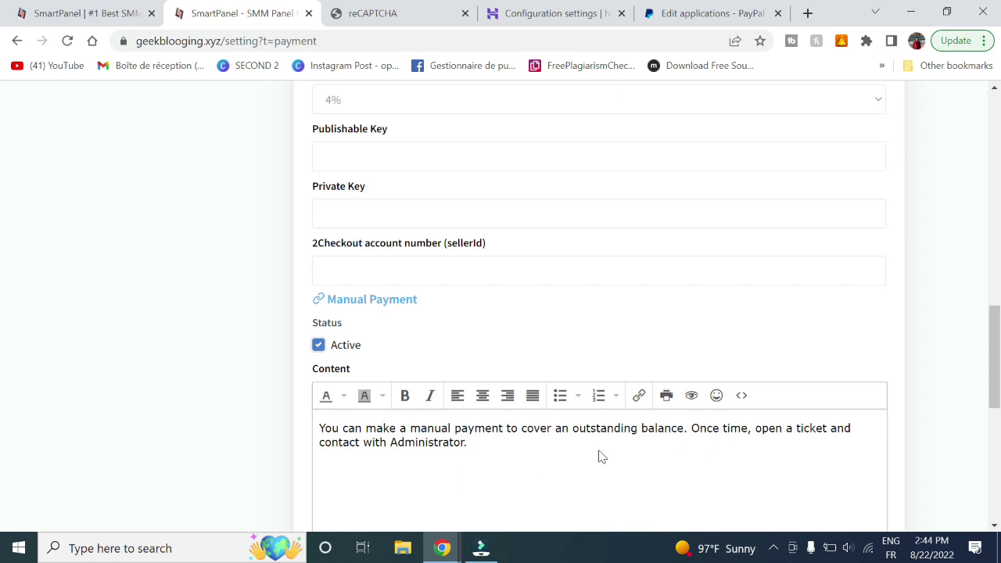
{"action": "scroll", "coordinate": [599, 456], "scroll_direction": "down", "scroll_amount": 3}
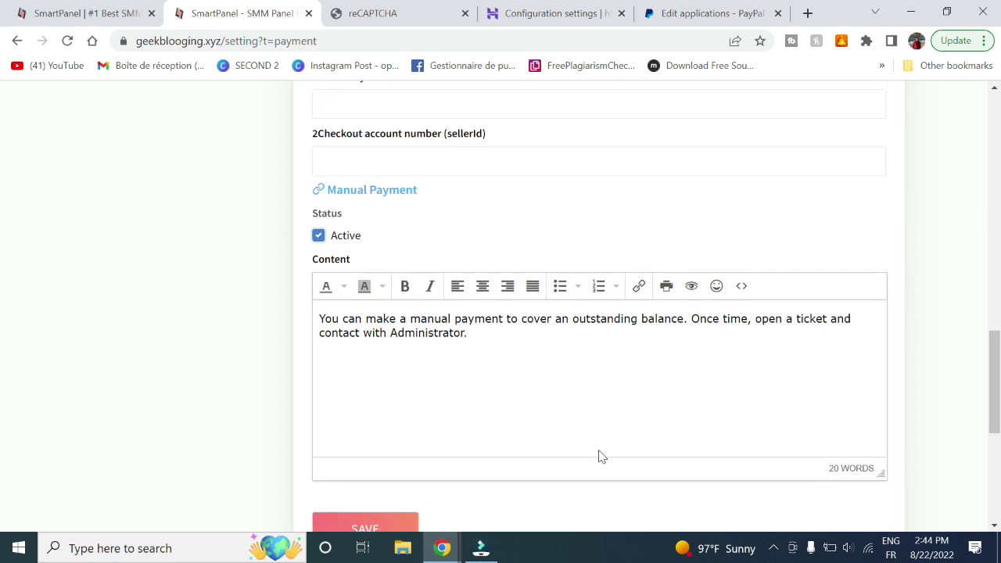
{"action": "left_click", "coordinate": [365, 436]}
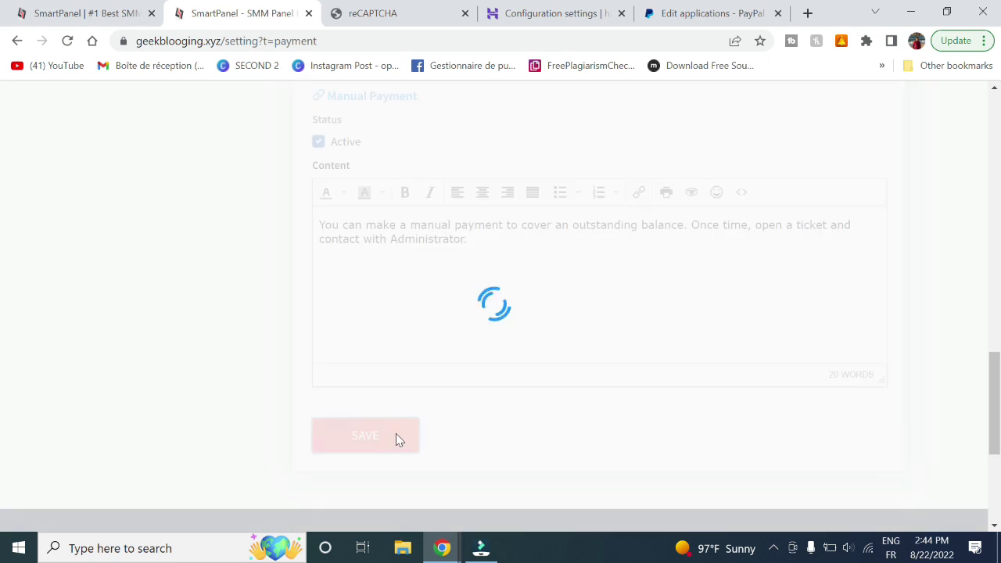